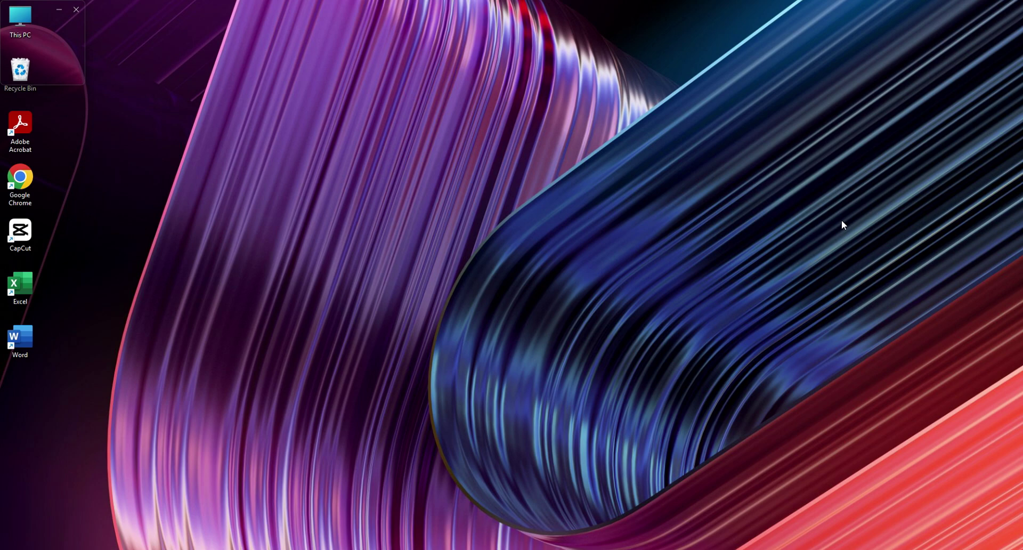
Step: Search Google in Edge for 'download ansys student version'
right_click(484, 155)
click(535, 316)
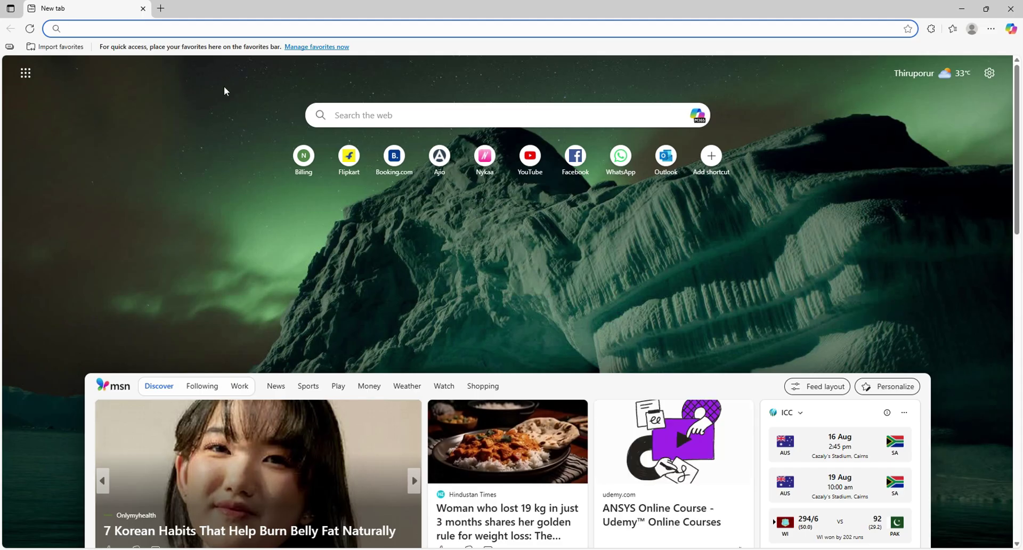
click(242, 30)
text(downloa)
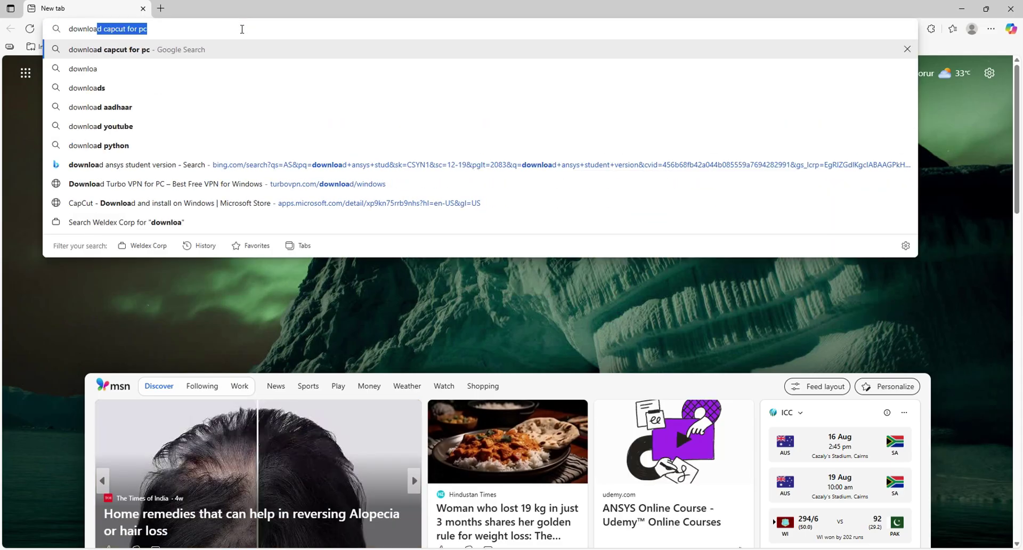
text(d ansys)
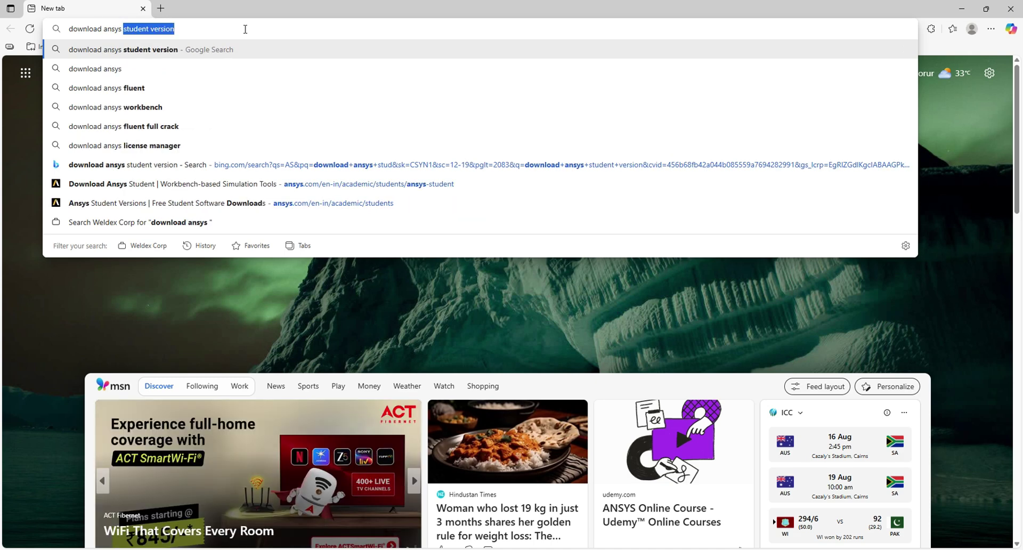
key(End)
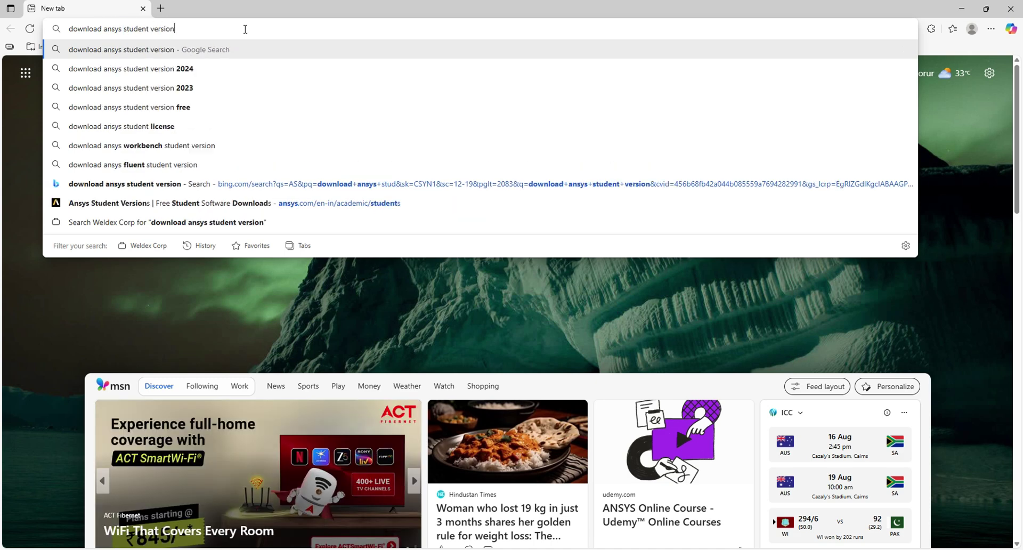
key(Return)
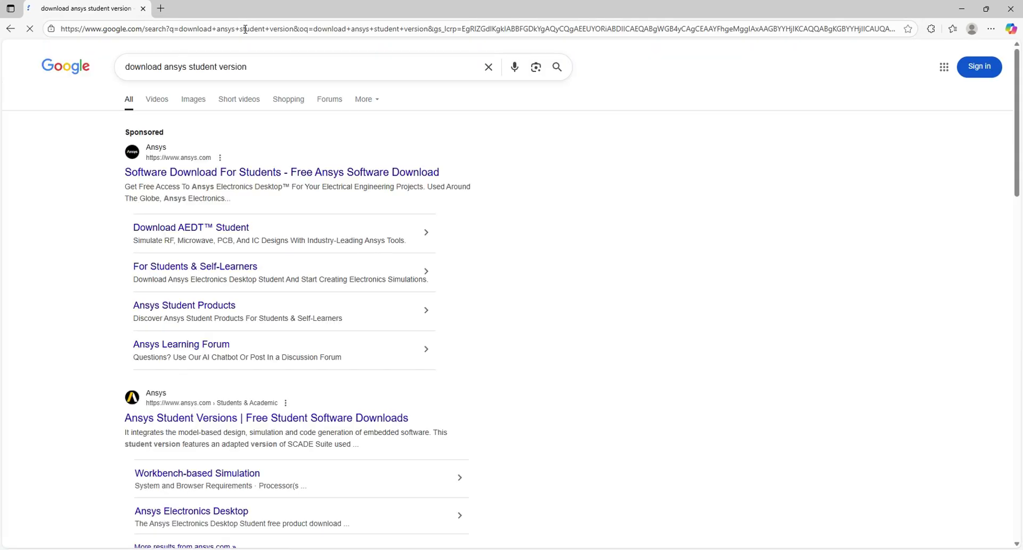
Step: Open the Ansys Student Versions search result and browse the page
click(254, 417)
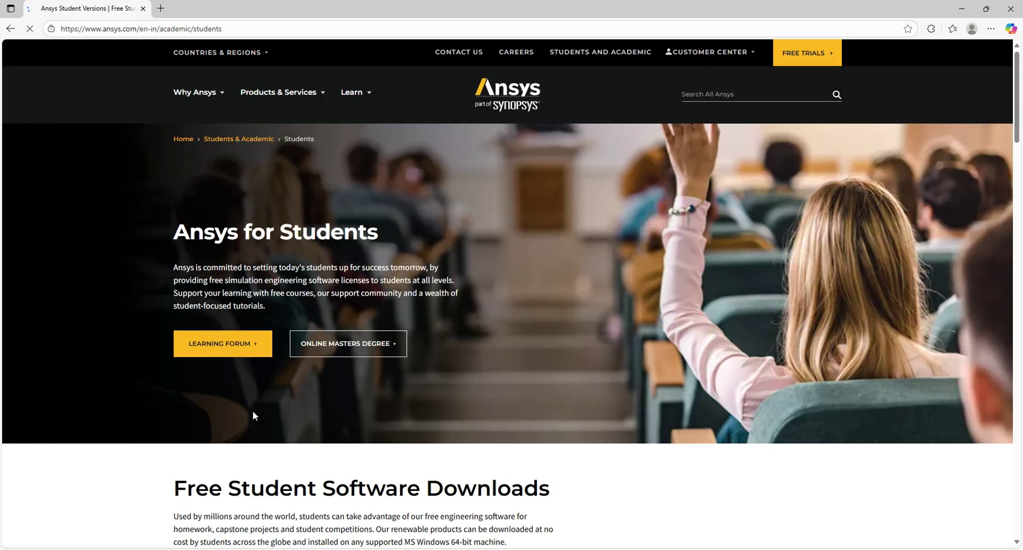
scroll(319, 369, down, 2)
scroll(319, 371, down, 5)
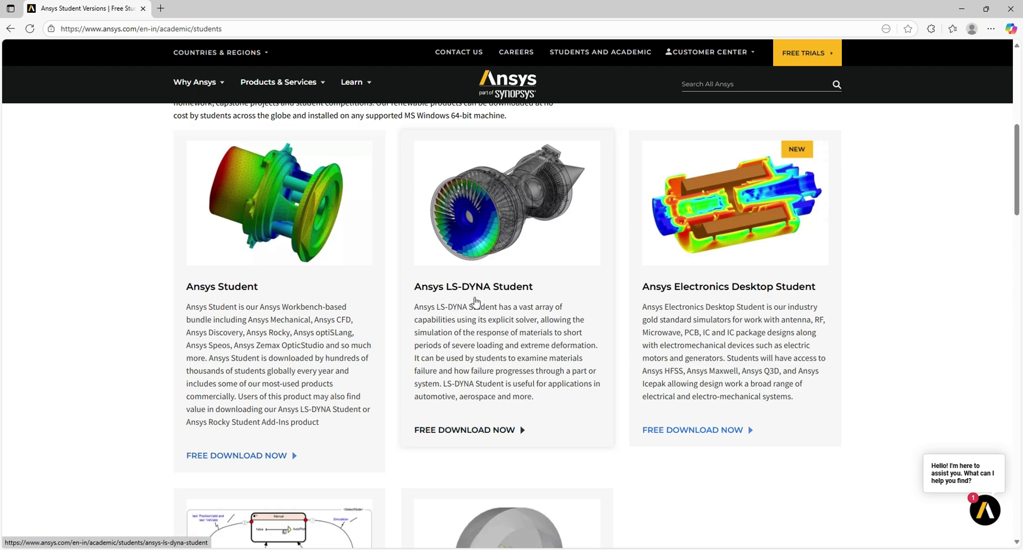
scroll(730, 304, down, 2)
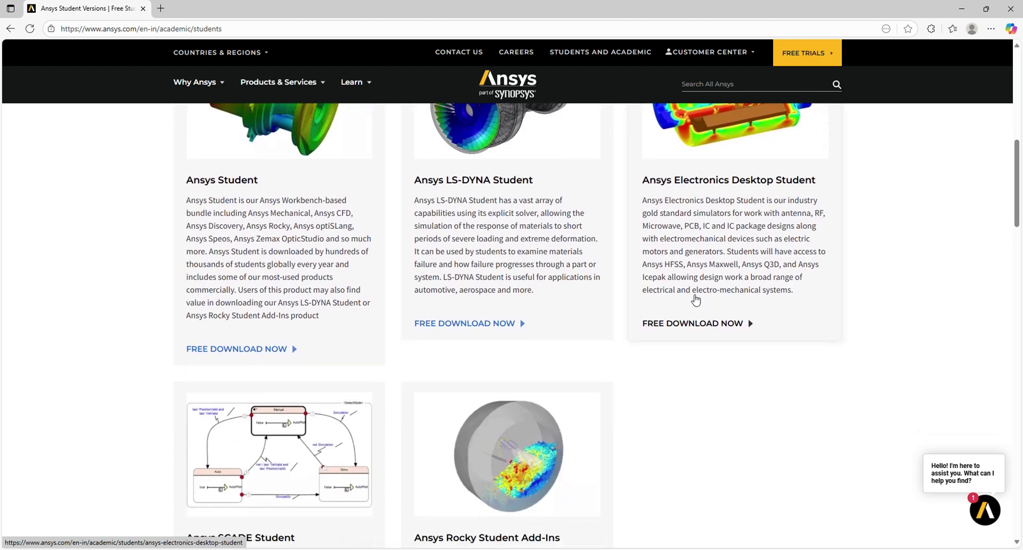
scroll(621, 290, up, 1)
Step: Open the Ansys Student free download page and scroll down to its installation and requirements sections
click(241, 276)
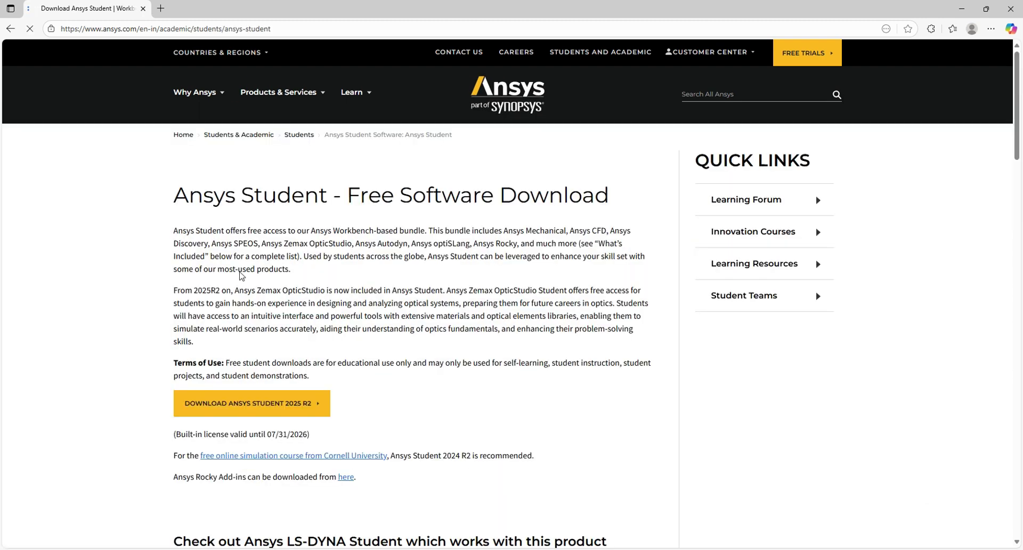
scroll(359, 228, down, 1)
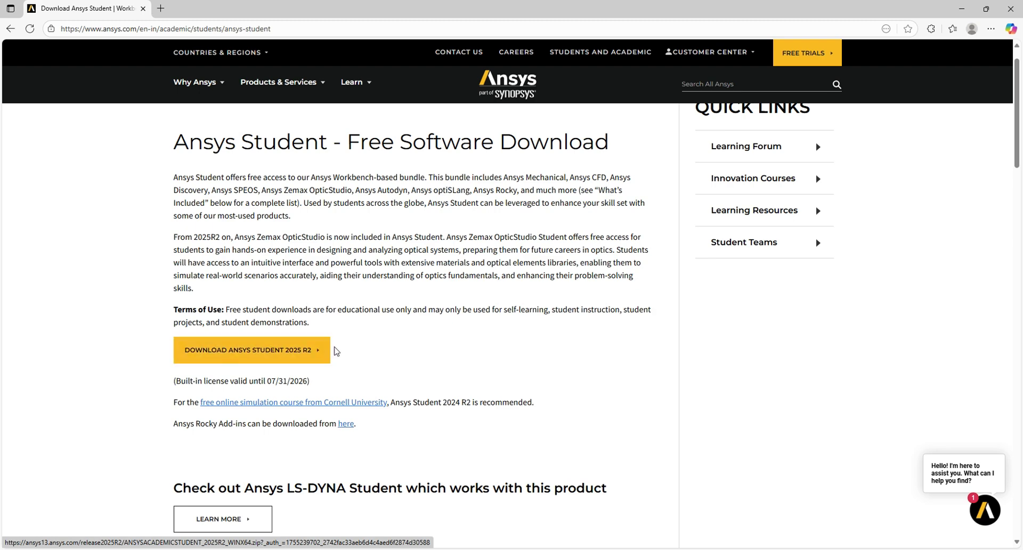
scroll(382, 348, down, 2)
scroll(382, 347, down, 5)
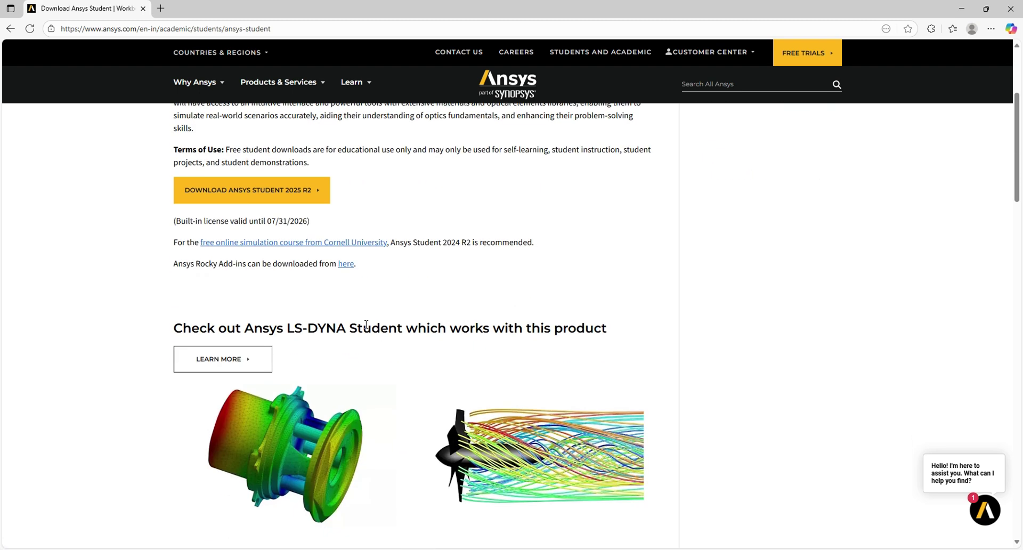
scroll(356, 310, down, 2)
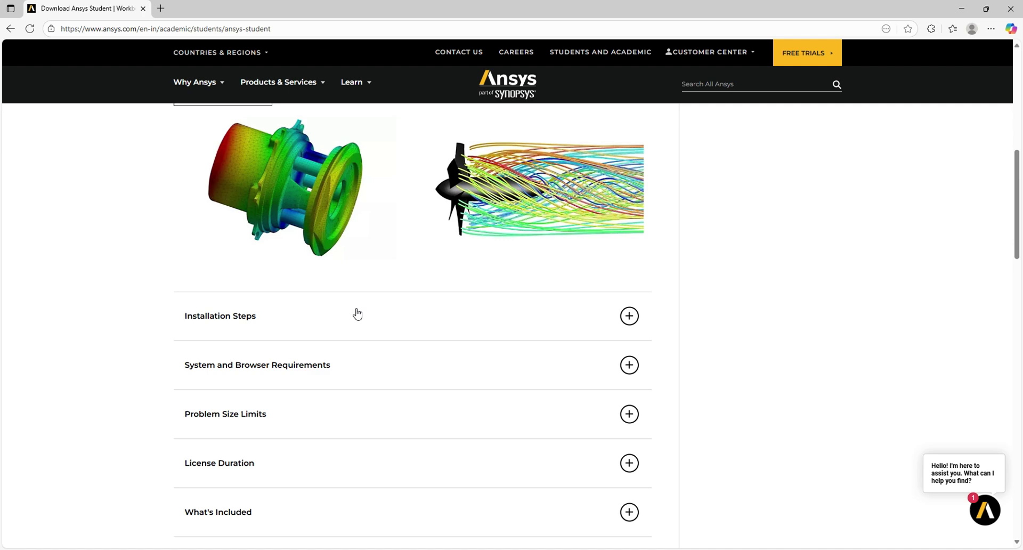
Step: Expand Installation Steps and highlight the Before Installing requirements
click(358, 313)
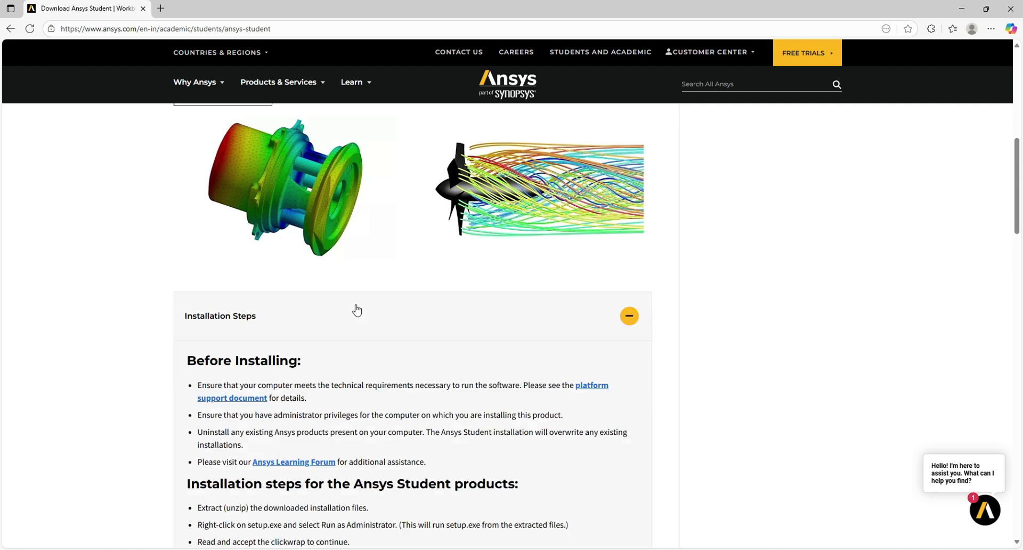
scroll(358, 312, down, 1)
scroll(358, 309, down, 1)
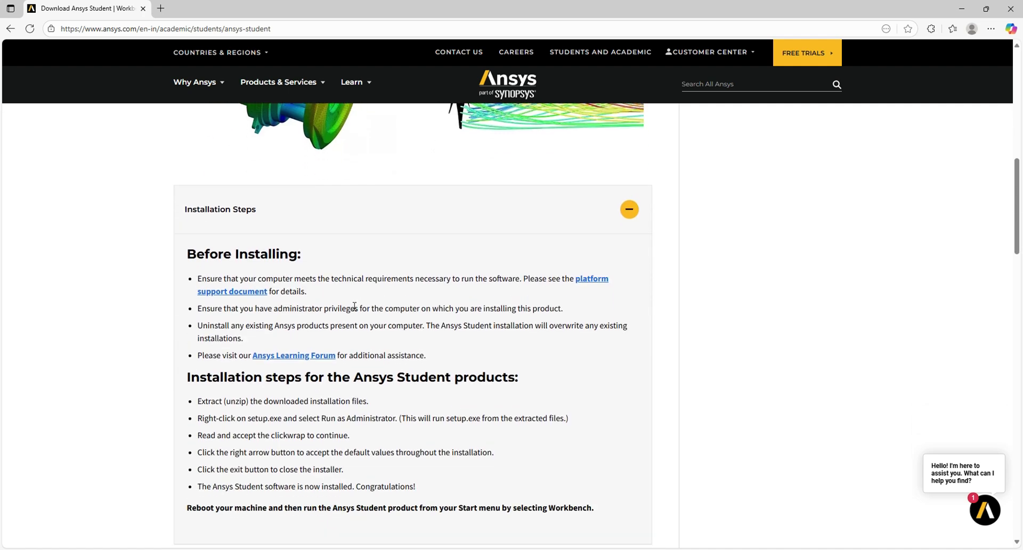
scroll(347, 305, down, 1)
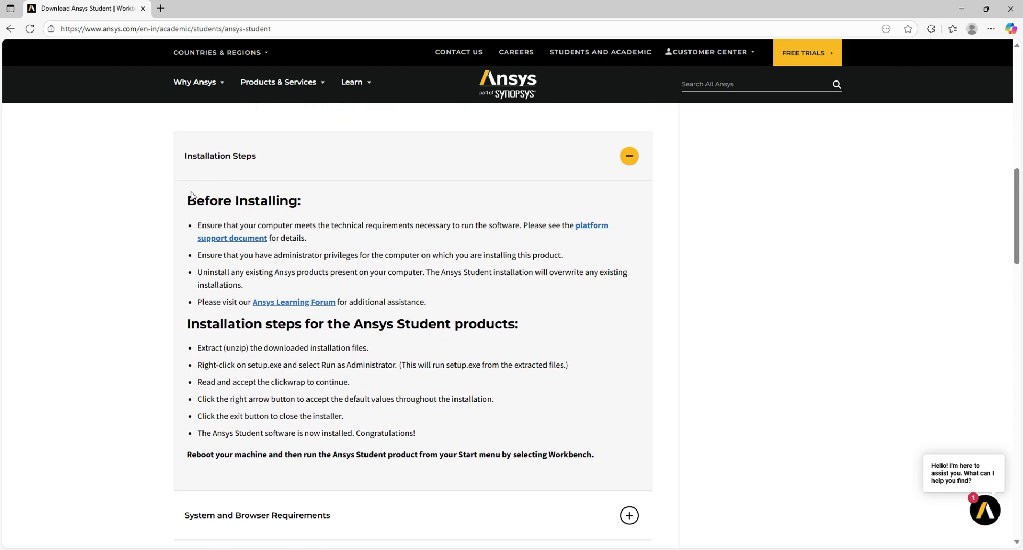
drag(189, 197, 320, 201)
drag(197, 225, 349, 240)
drag(198, 255, 548, 297)
Step: Highlight the installation steps, starting with the Extract step, then clear the highlight
scroll(533, 296, down, 1)
drag(199, 269, 539, 274)
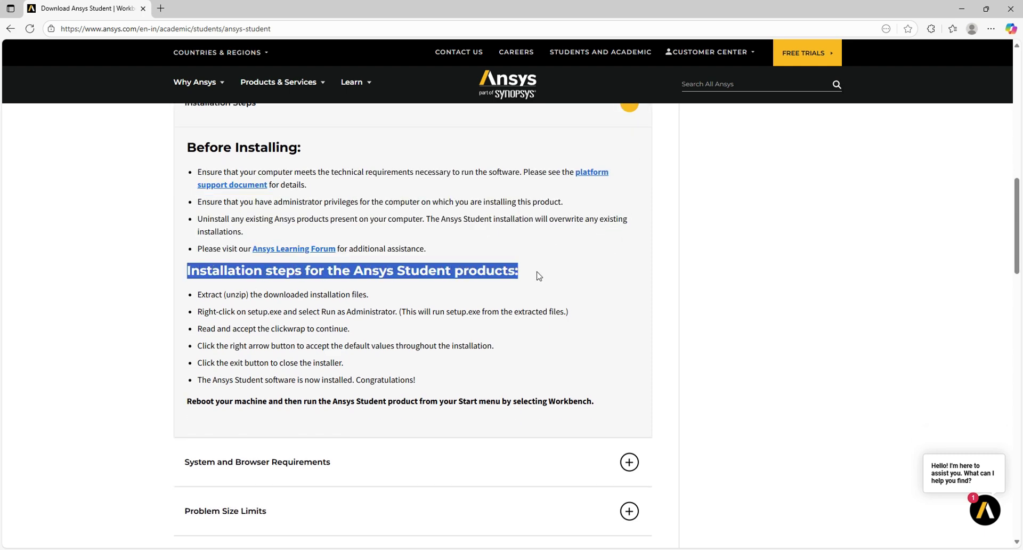
double_click(205, 295)
drag(201, 295, 374, 301)
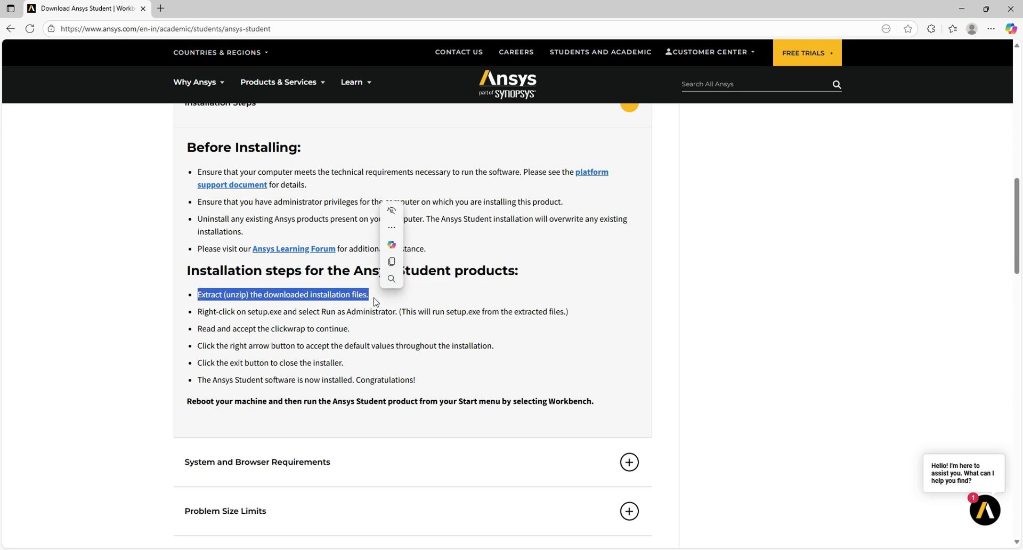
drag(199, 311, 473, 382)
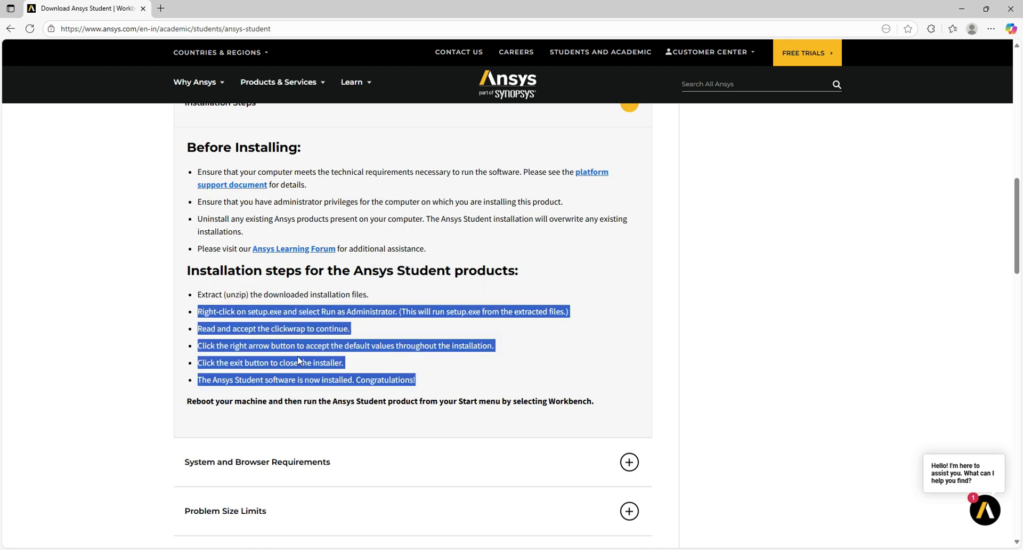
click(423, 370)
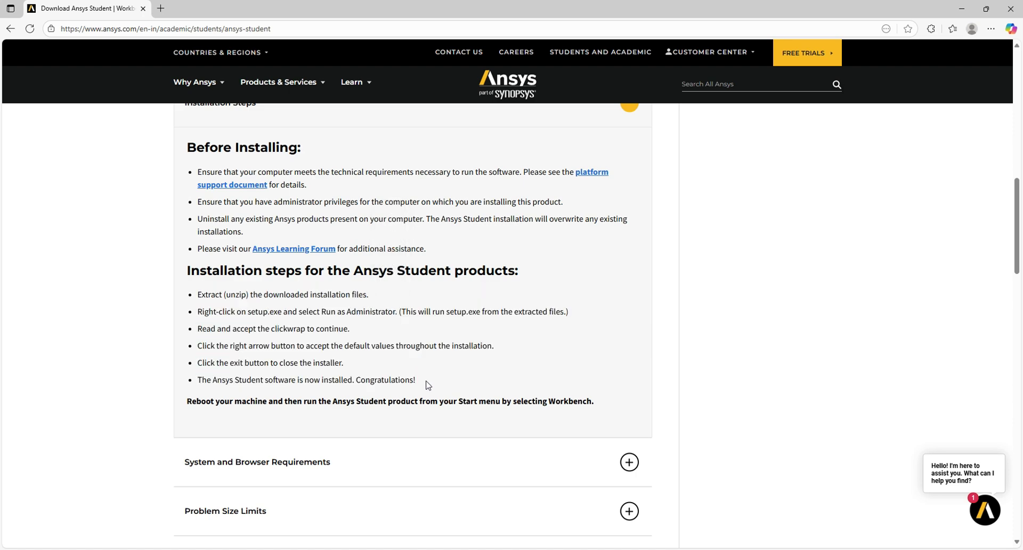
Step: Expand System and Browser Requirements and highlight the supported Microsoft Windows versions
scroll(382, 386, down, 2)
click(432, 358)
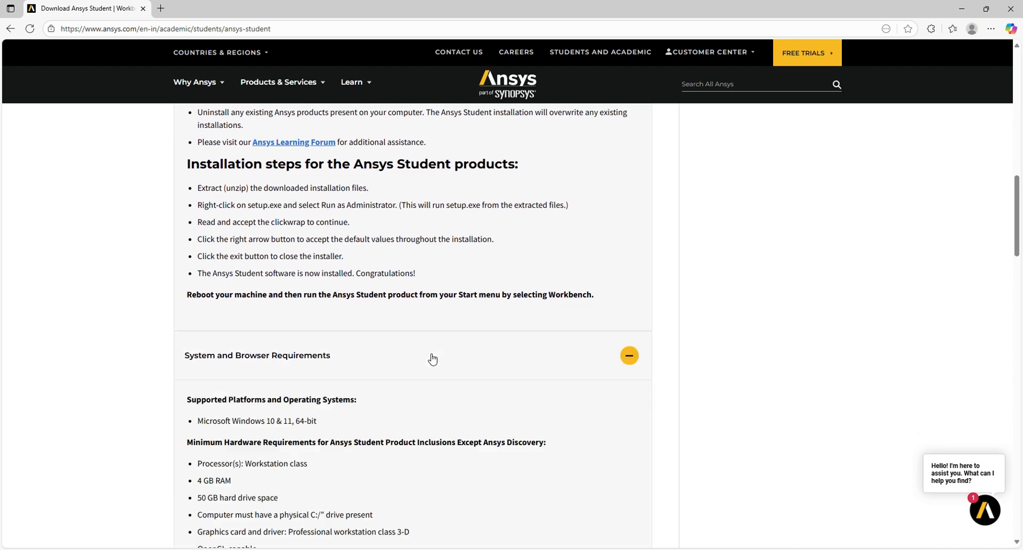
scroll(424, 359, down, 2)
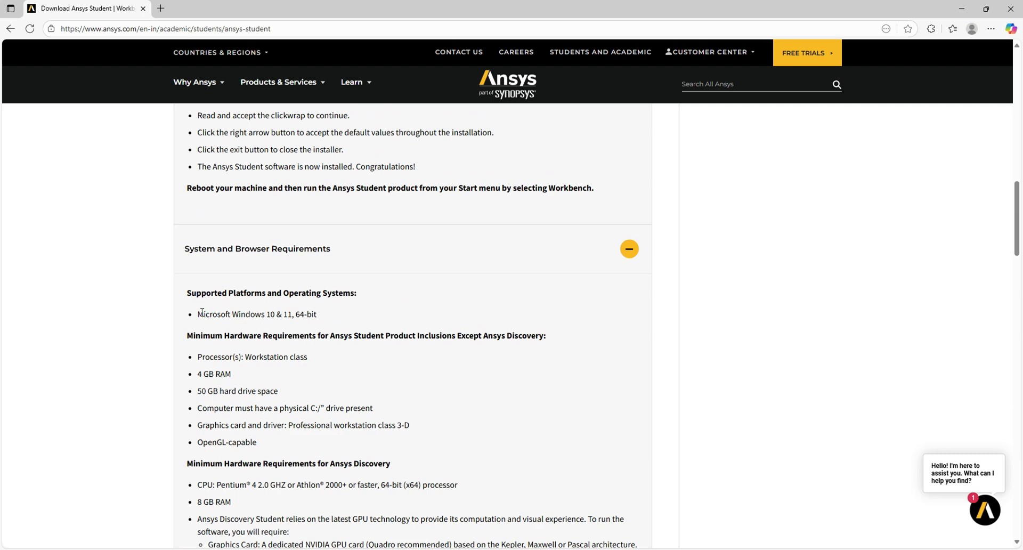
drag(202, 313, 264, 314)
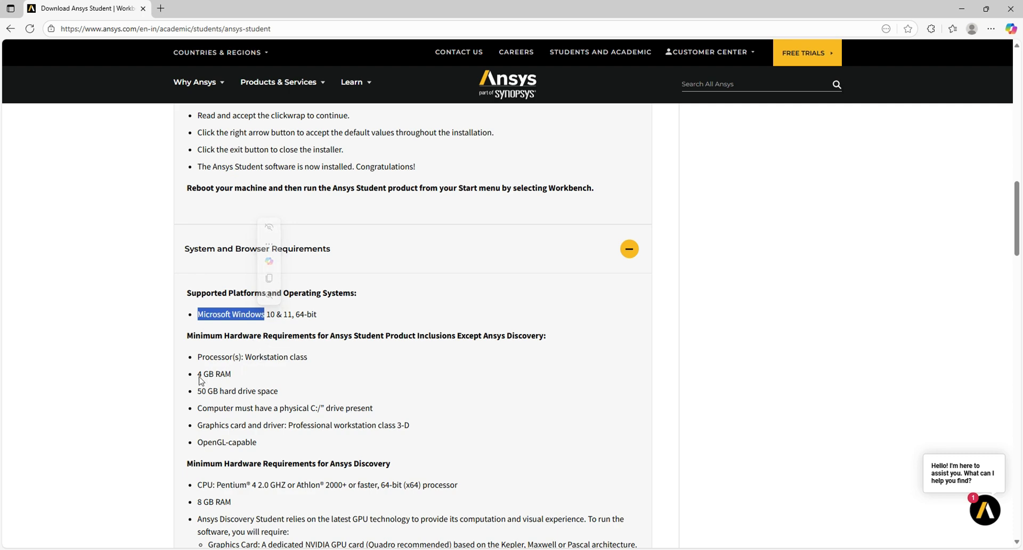
drag(198, 374, 232, 375)
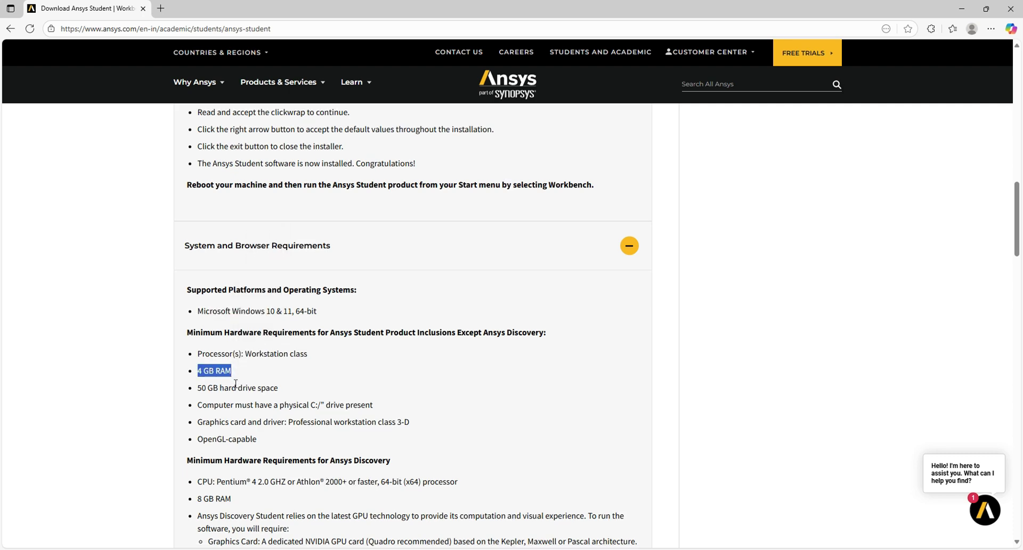
Step: Highlight the 50 GB hard drive and graphics card requirements, then scroll to the remaining sections
scroll(204, 352, down, 1)
drag(200, 343, 279, 344)
scroll(276, 352, down, 1)
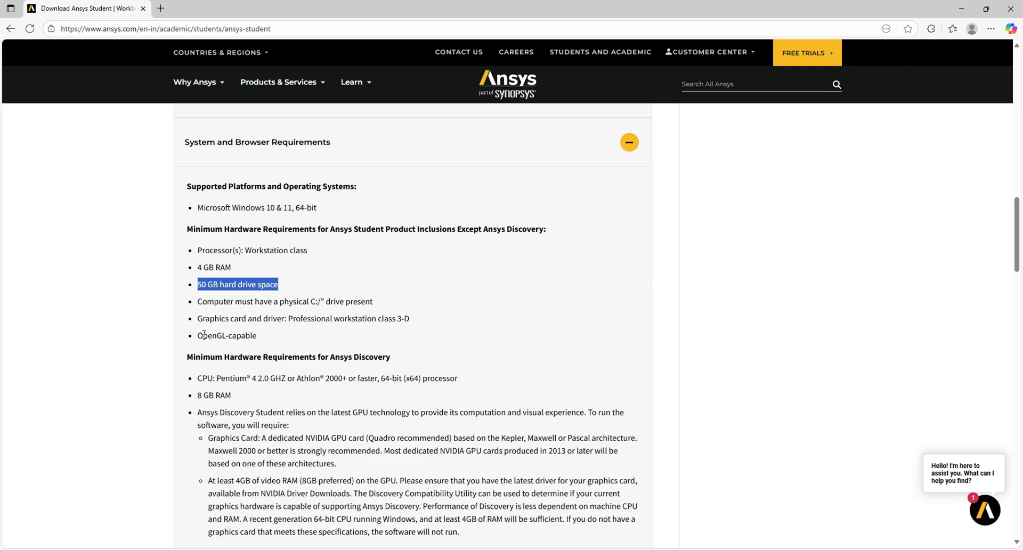
drag(198, 319, 410, 319)
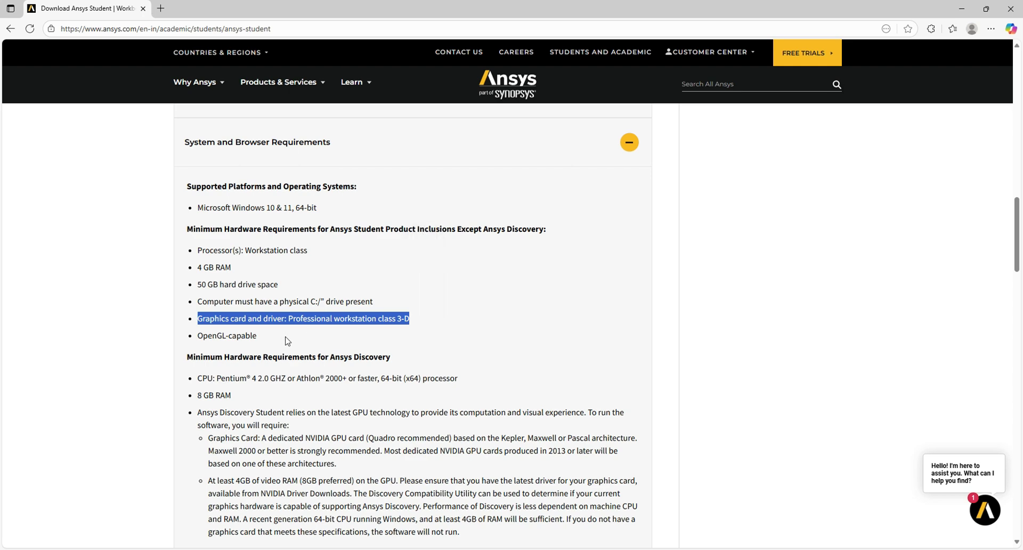
scroll(286, 340, down, 2)
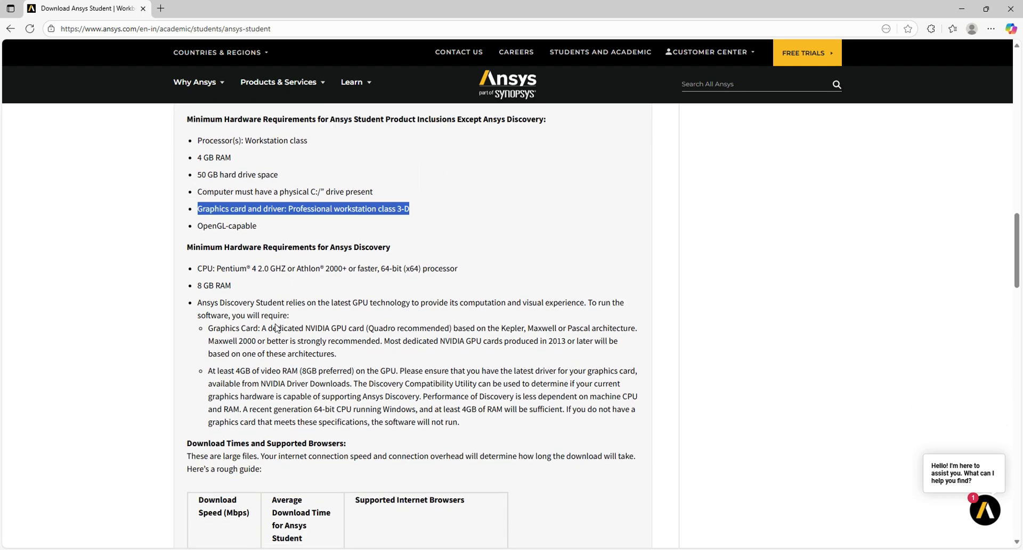
scroll(276, 327, down, 6)
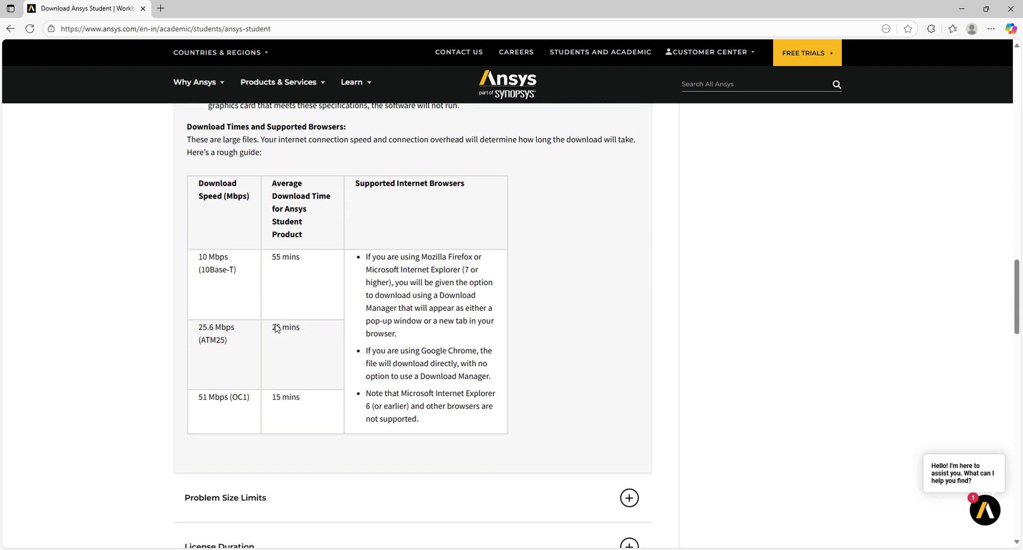
scroll(277, 324, up, 6)
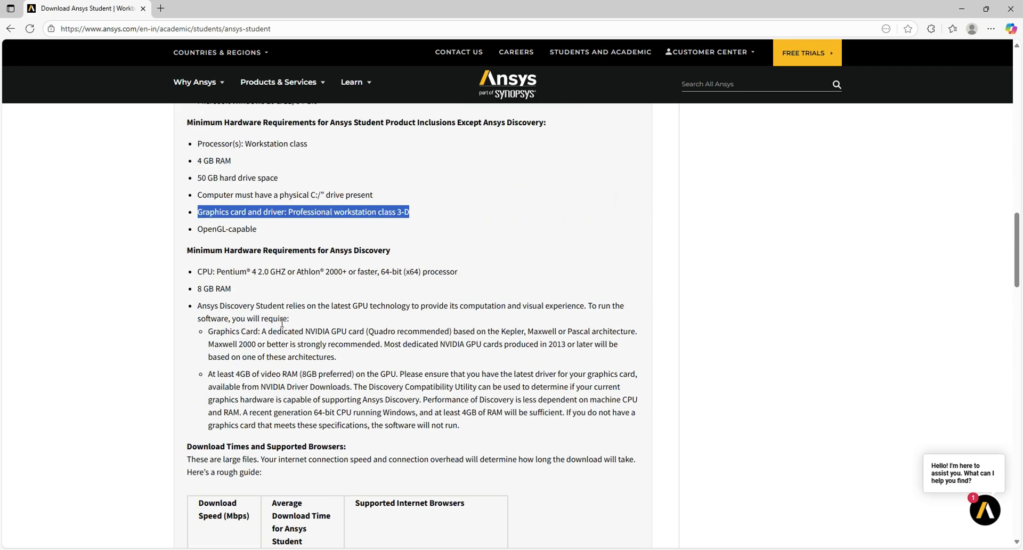
scroll(282, 322, down, 10)
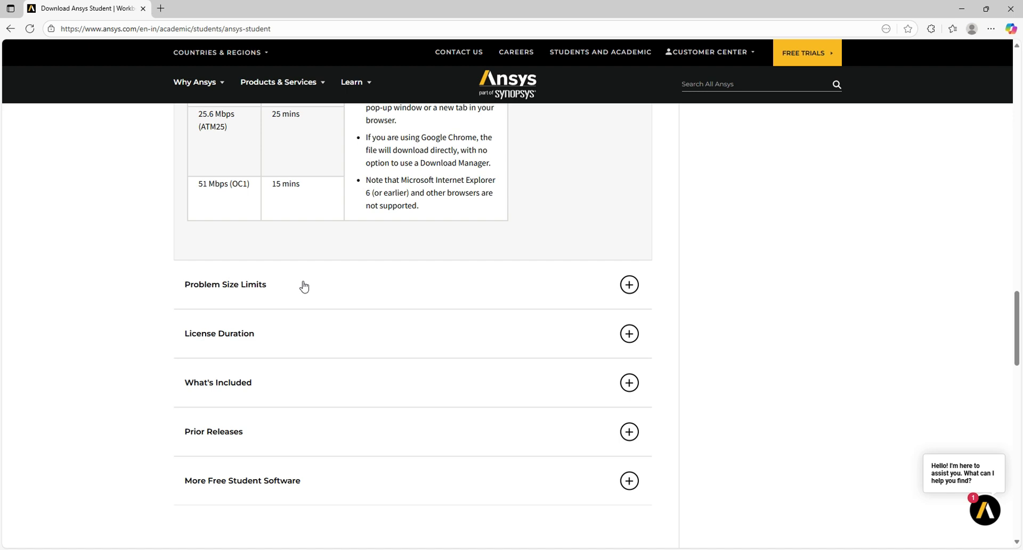
Step: Expand Problem Size Limits and highlight the No Geometry Export limit
click(304, 286)
scroll(283, 286, down, 2)
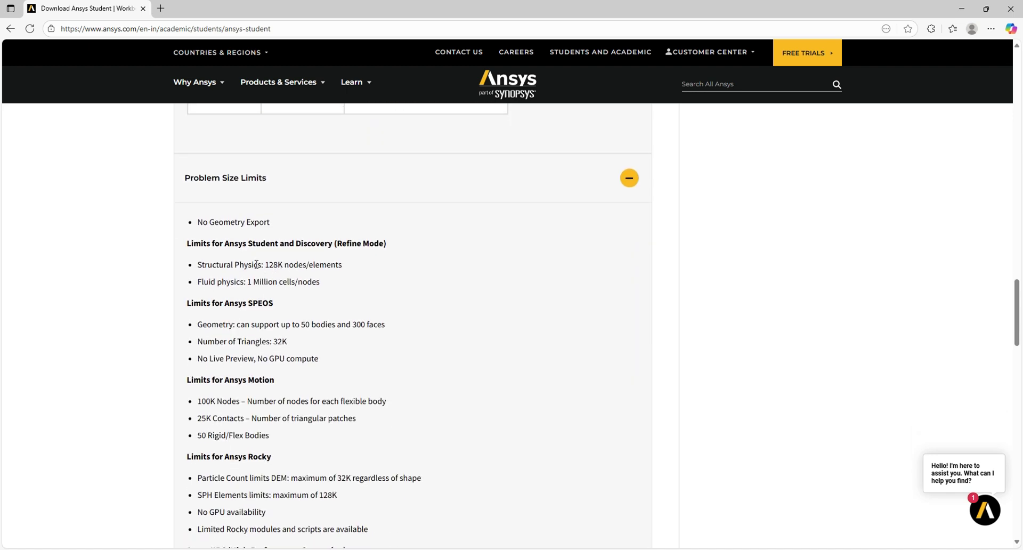
drag(200, 223, 269, 227)
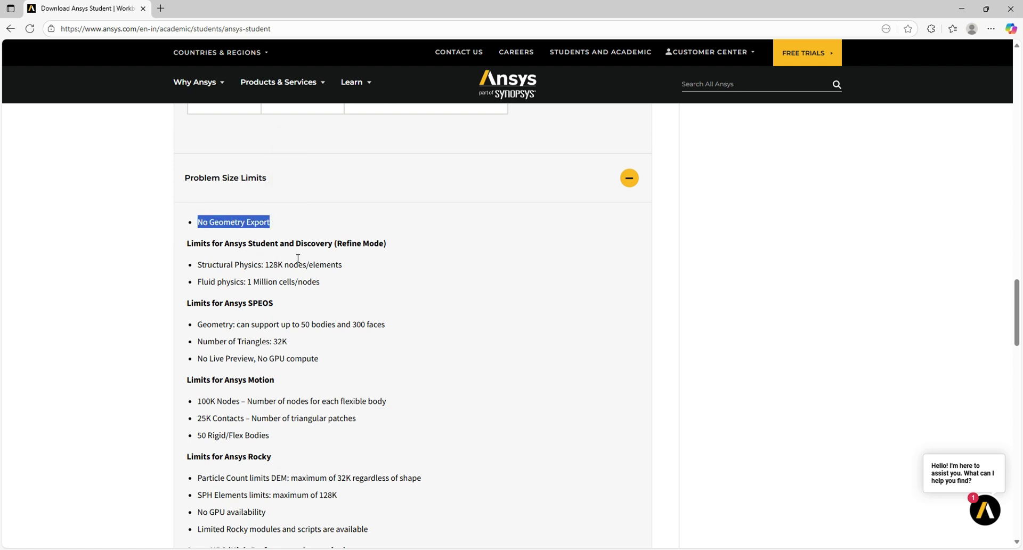
click(281, 254)
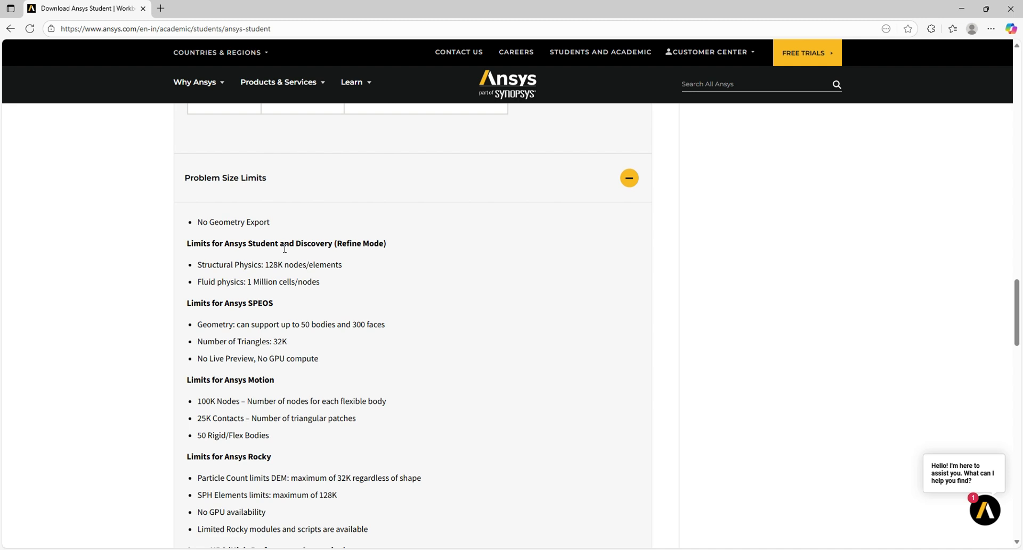
scroll(267, 248, down, 1)
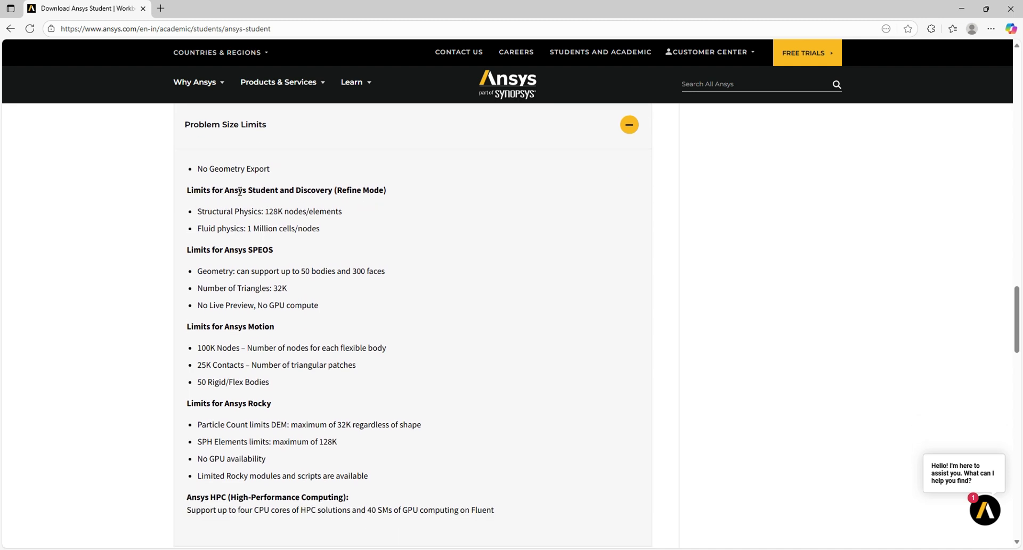
Step: Highlight the 128K structural nodes, 1 million fluid cells, 50 bodies/300 faces and 32K triangle limits
drag(208, 212, 340, 212)
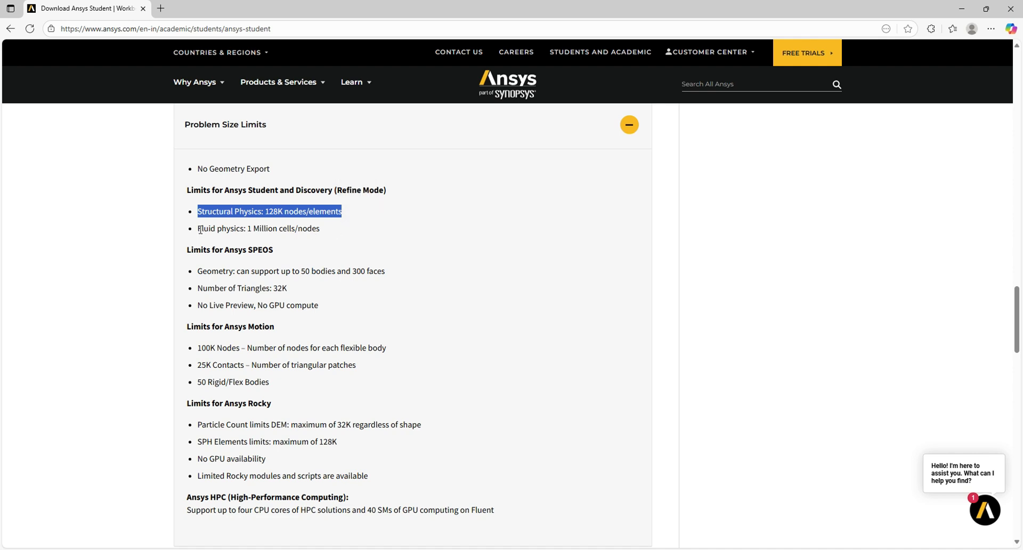
drag(197, 229, 320, 229)
click(368, 256)
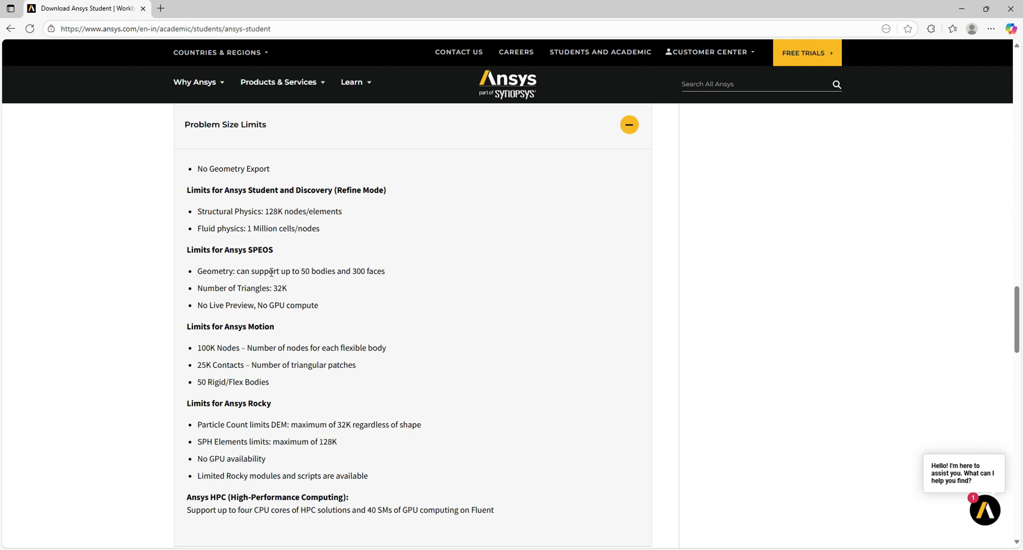
drag(300, 271, 393, 274)
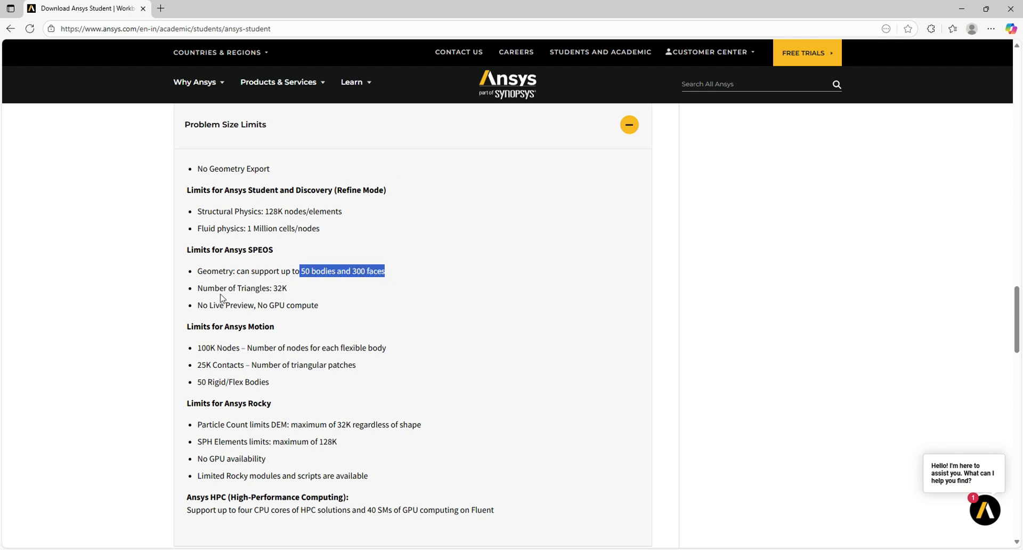
double_click(278, 288)
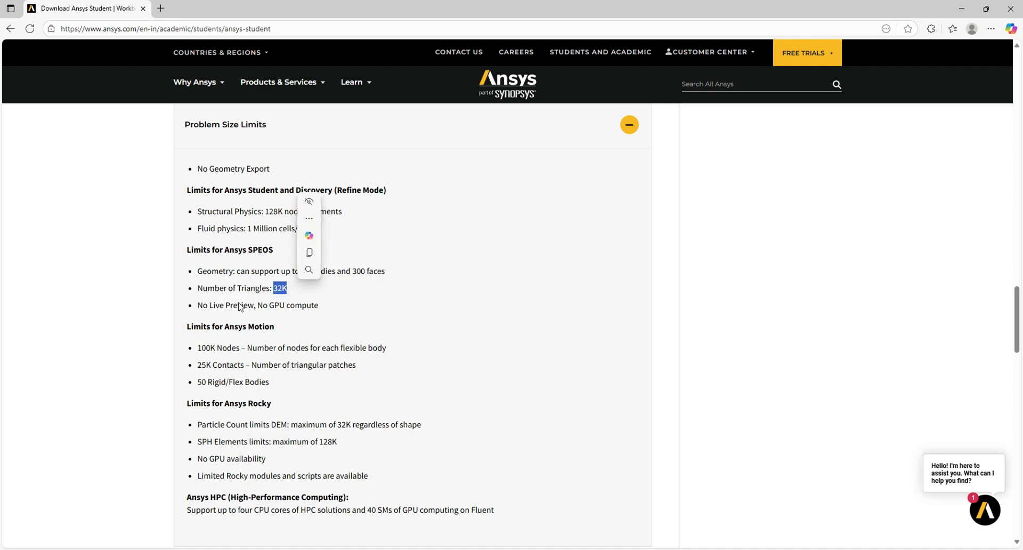
scroll(234, 311, down, 1)
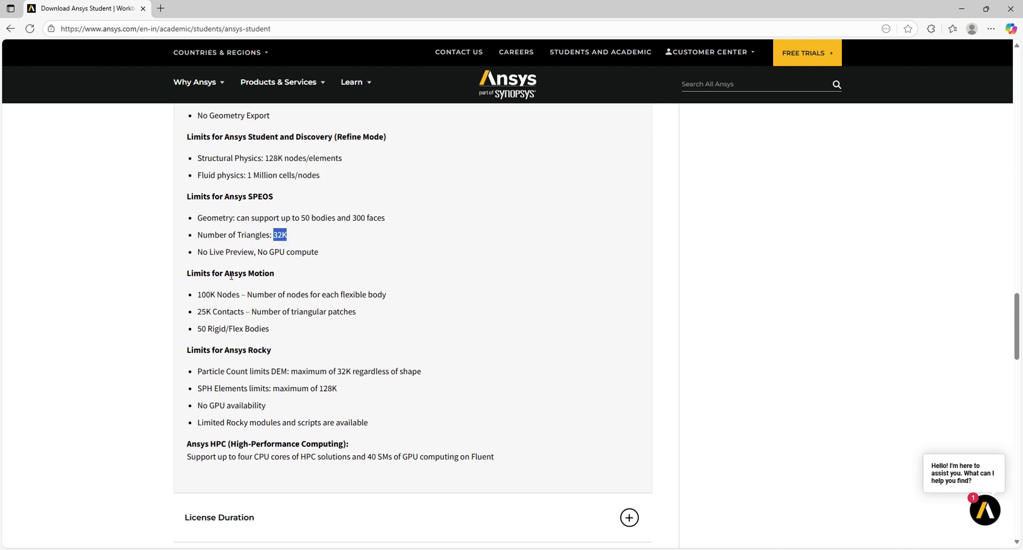
drag(275, 273, 383, 296)
Step: Highlight the Ansys Motion limits, 50 Rigid/Flex Bodies, and Ansys Rocky's 128K SPH elements limit
drag(199, 312, 356, 312)
drag(199, 329, 270, 329)
scroll(228, 311, down, 1)
drag(224, 297, 289, 304)
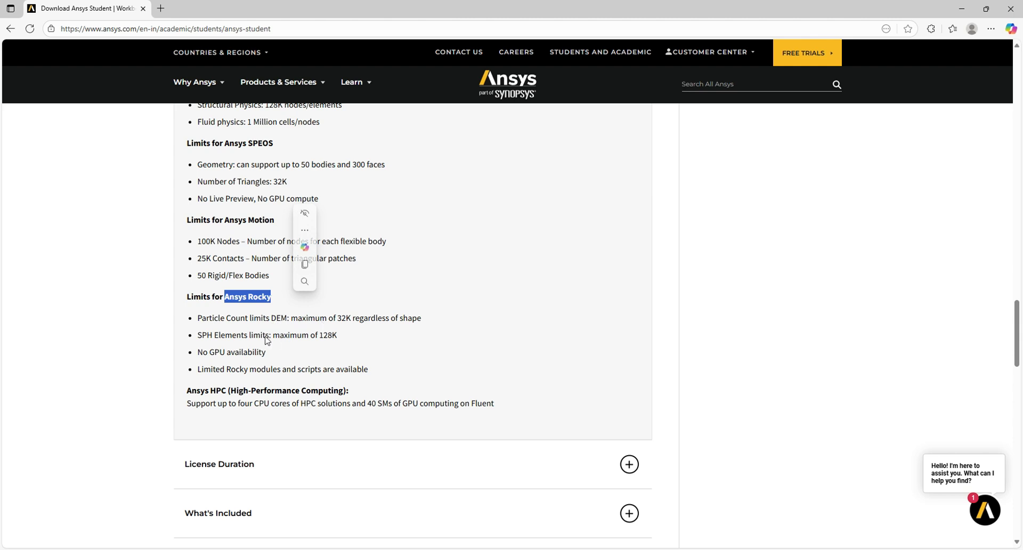
drag(238, 339, 340, 338)
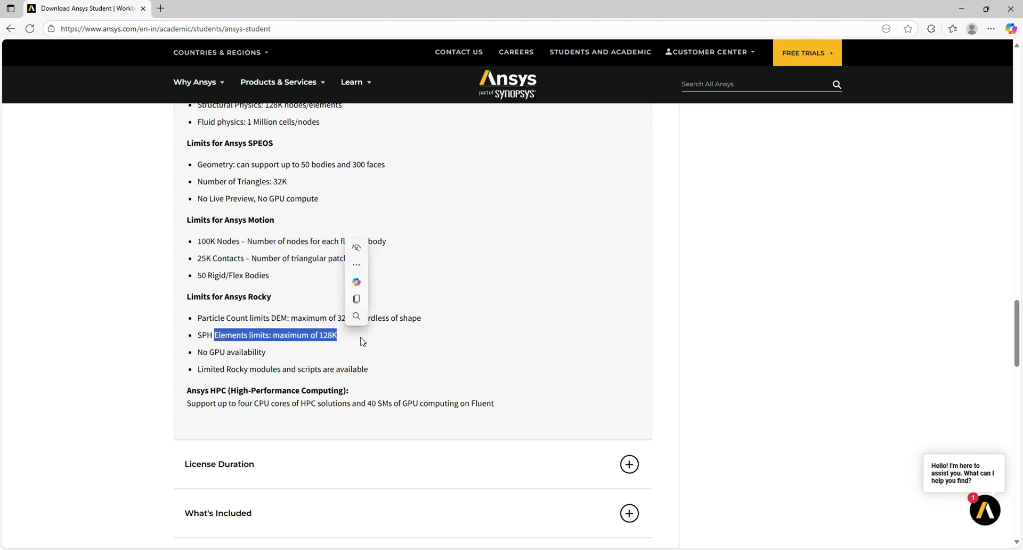
Step: Highlight the No GPU availability line and scroll down to License Duration
scroll(205, 312, down, 1)
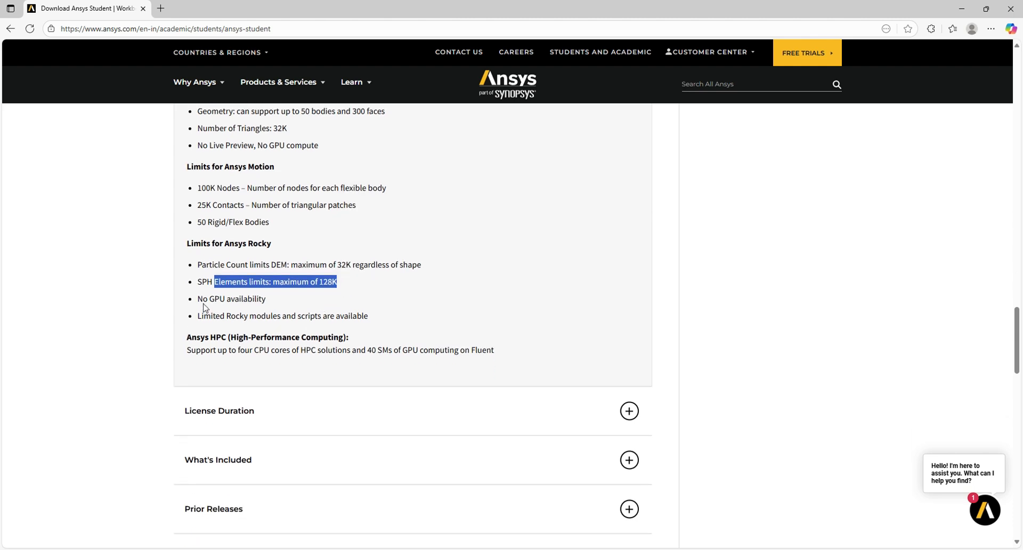
drag(198, 299, 267, 301)
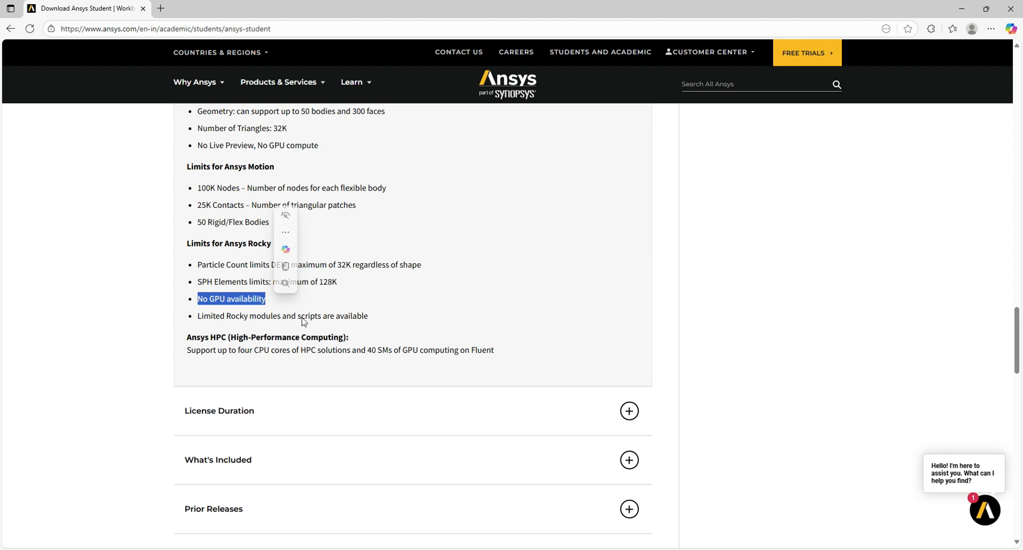
scroll(326, 311, down, 1)
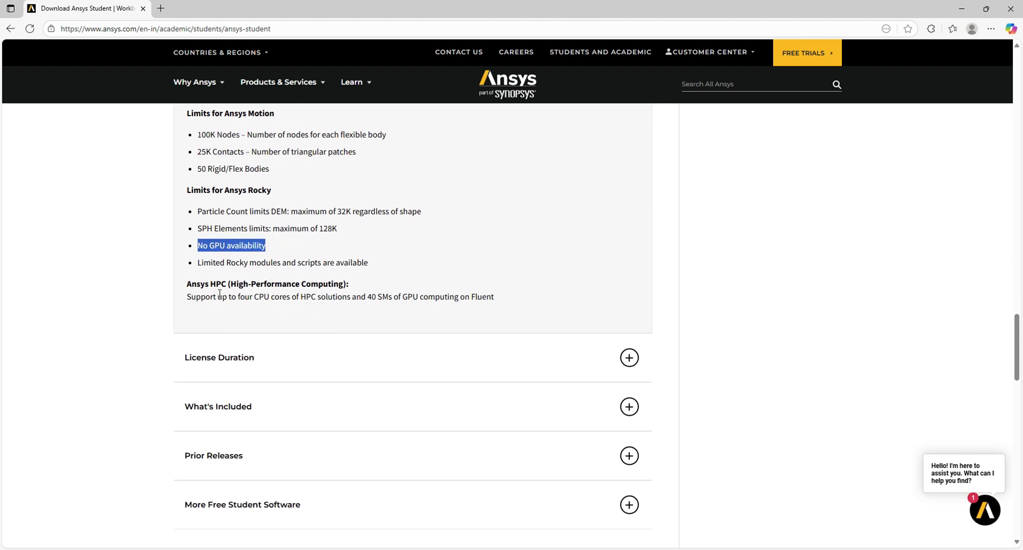
scroll(242, 309, down, 1)
click(241, 309)
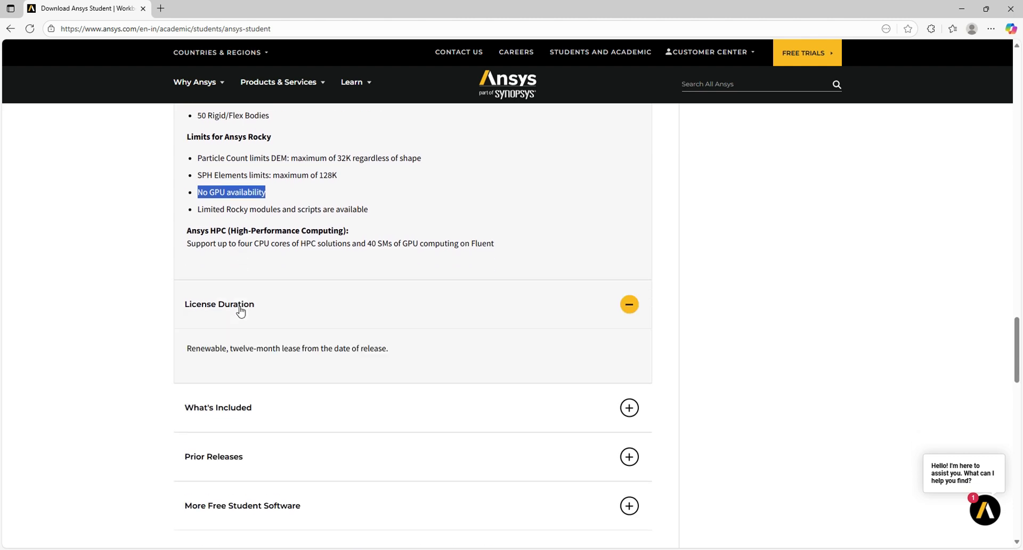
drag(186, 349, 400, 352)
scroll(267, 360, down, 1)
click(267, 361)
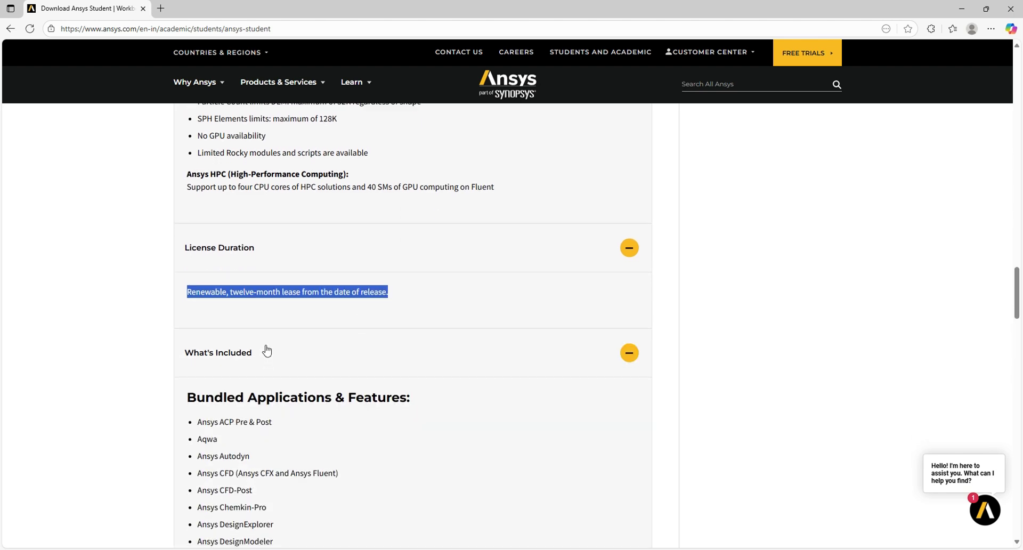
scroll(268, 352, down, 1)
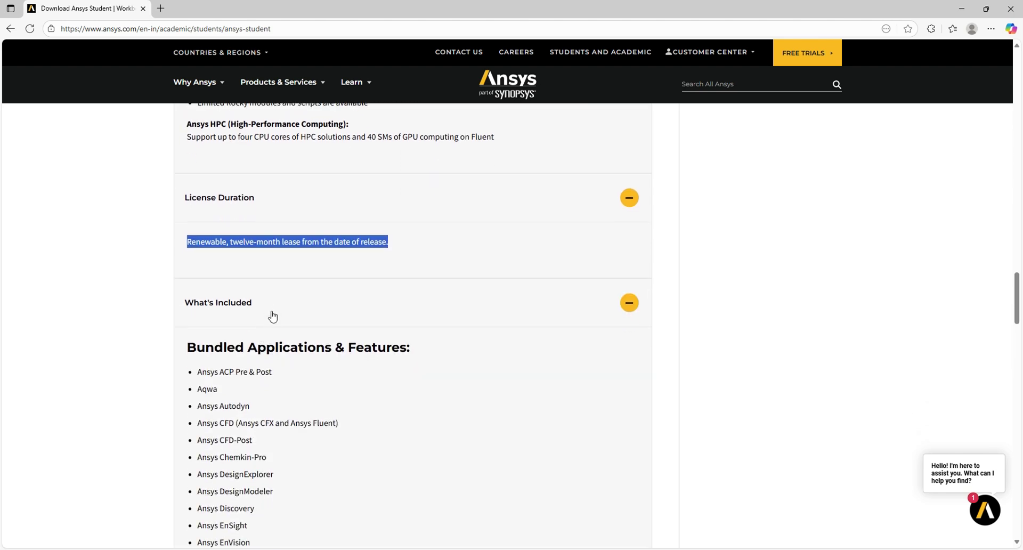
scroll(248, 307, down, 1)
drag(190, 293, 381, 541)
click(313, 327)
scroll(293, 323, down, 1)
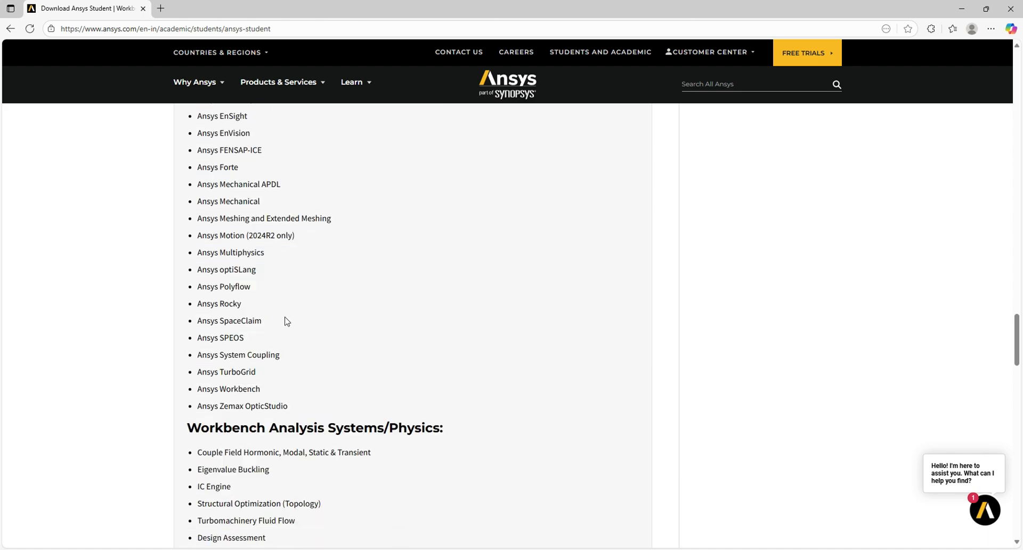
scroll(286, 319, down, 2)
scroll(208, 288, down, 2)
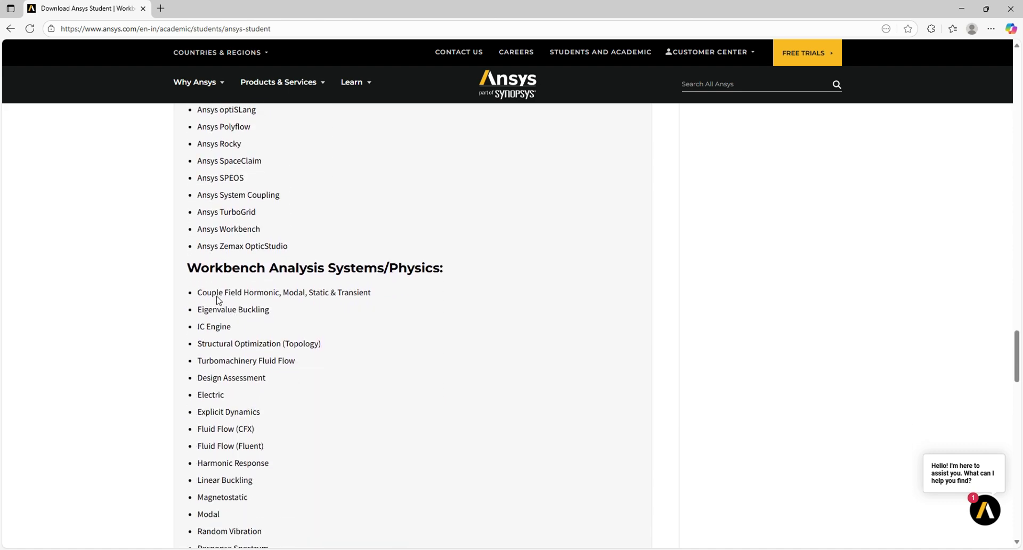
scroll(212, 285, down, 2)
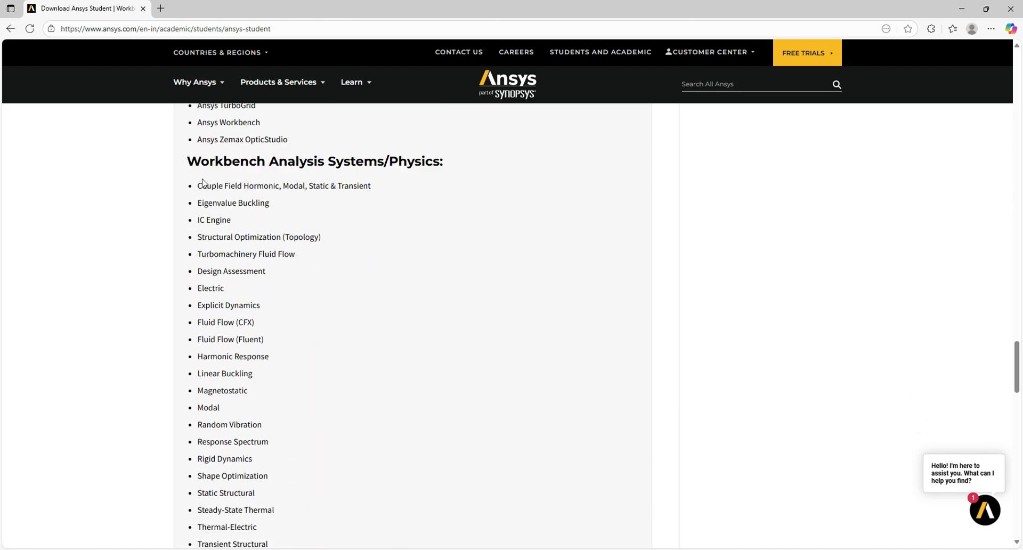
drag(202, 182, 256, 527)
scroll(268, 461, down, 1)
click(244, 382)
drag(208, 371, 267, 379)
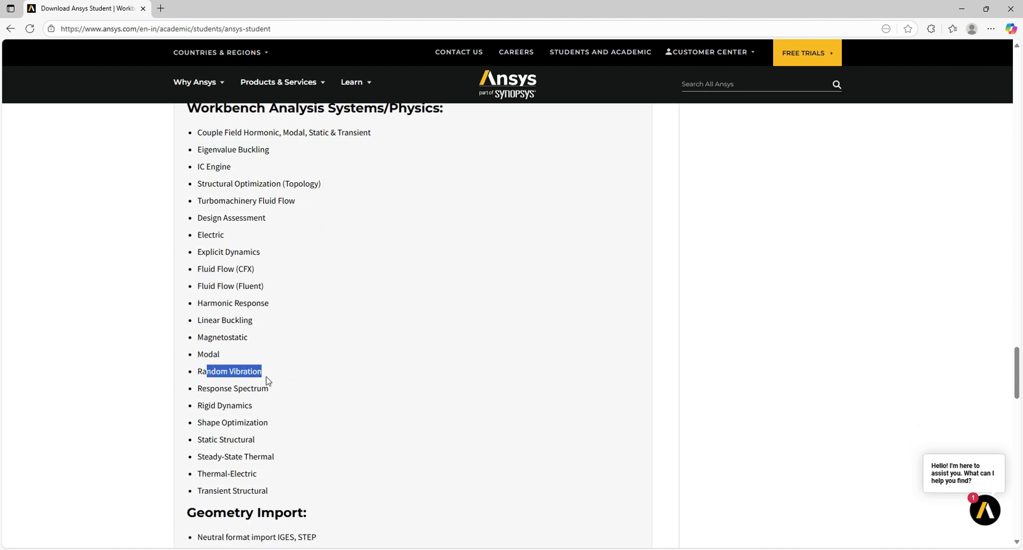
drag(201, 267, 262, 297)
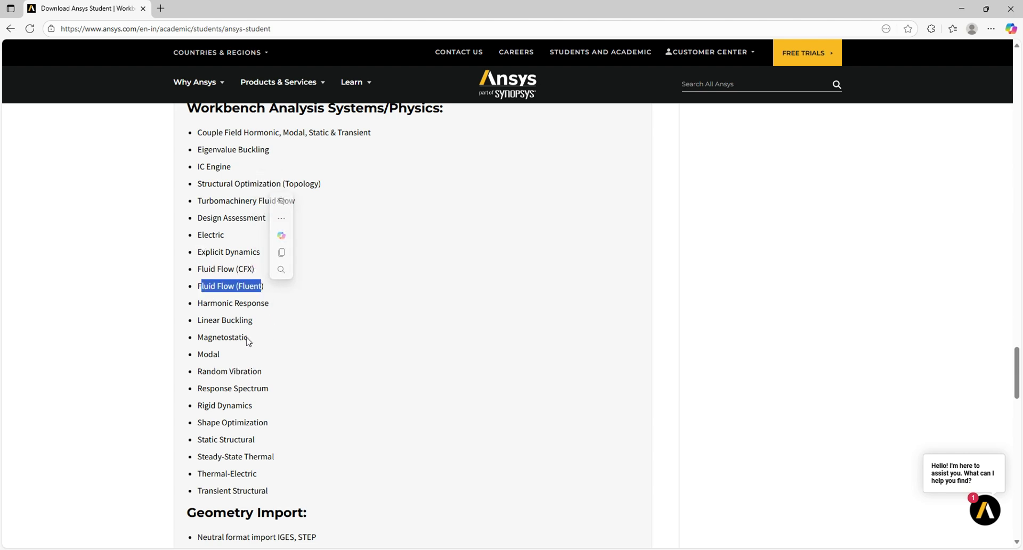
drag(199, 320, 256, 323)
drag(199, 354, 238, 357)
drag(198, 405, 258, 411)
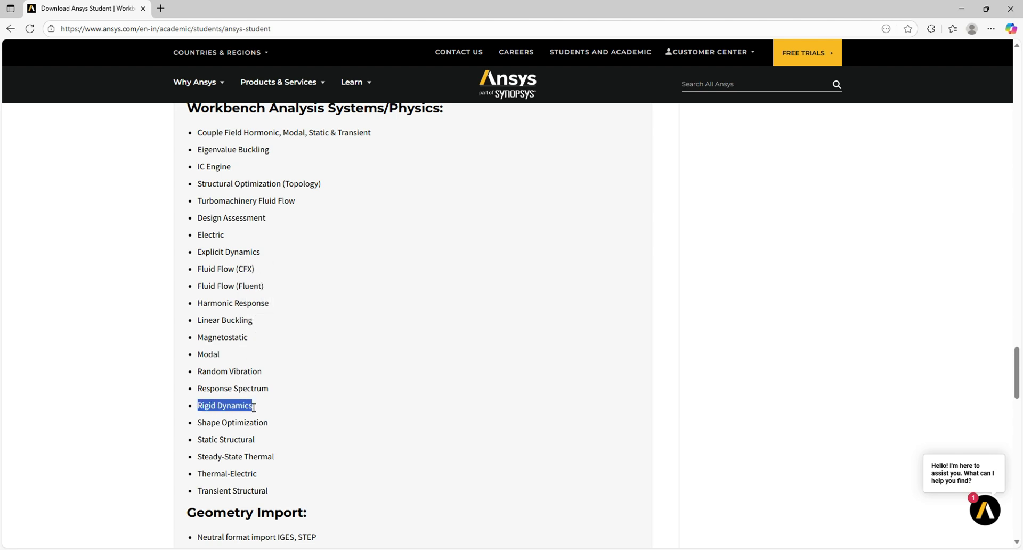
drag(199, 422, 268, 425)
drag(199, 441, 255, 443)
scroll(216, 431, down, 1)
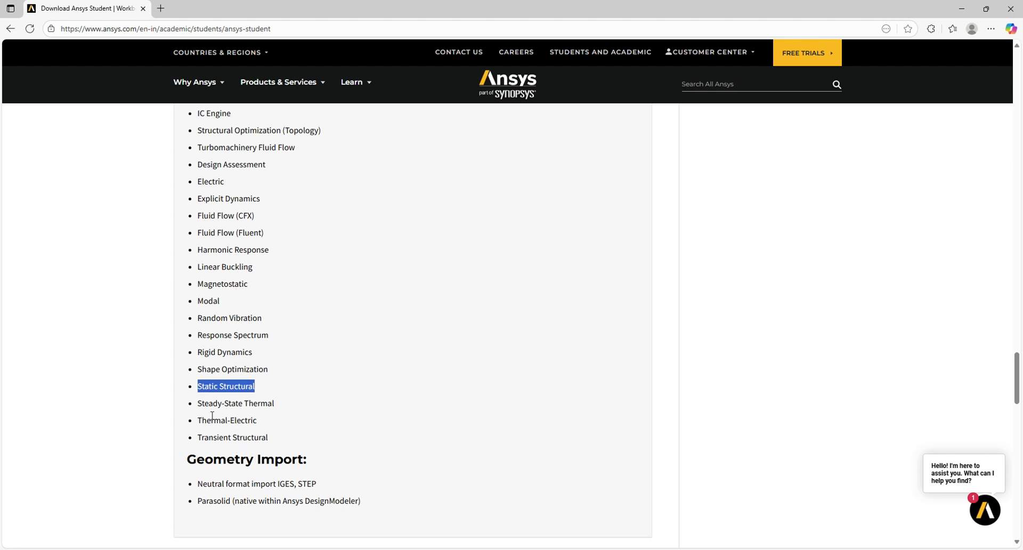
drag(198, 421, 269, 425)
scroll(243, 341, down, 1)
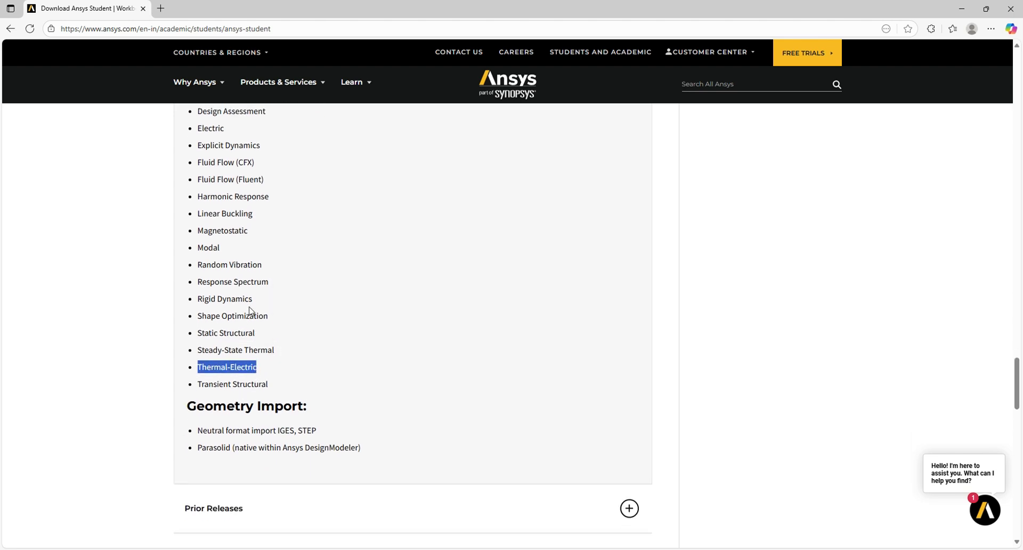
scroll(255, 300, up, 2)
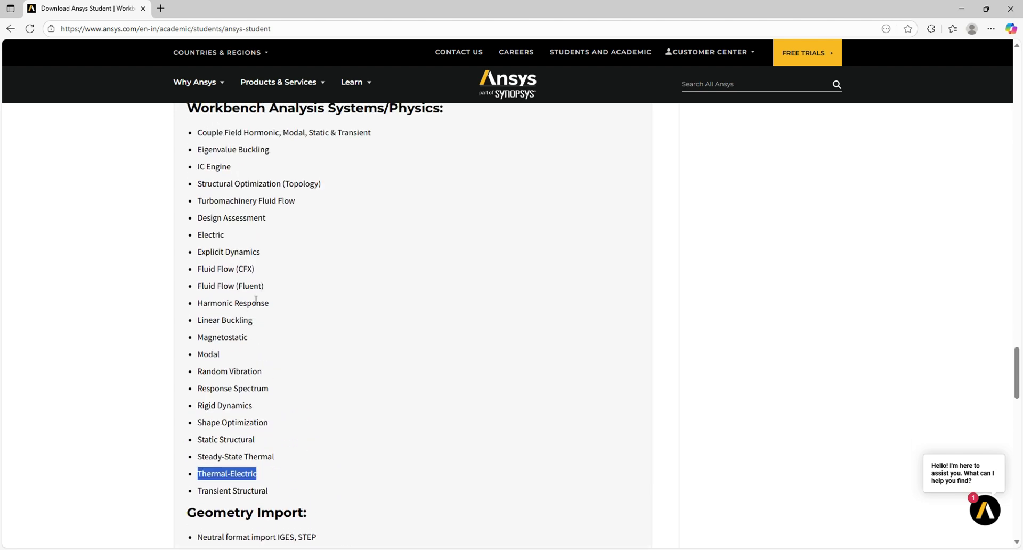
scroll(286, 295, down, 3)
drag(187, 353, 303, 354)
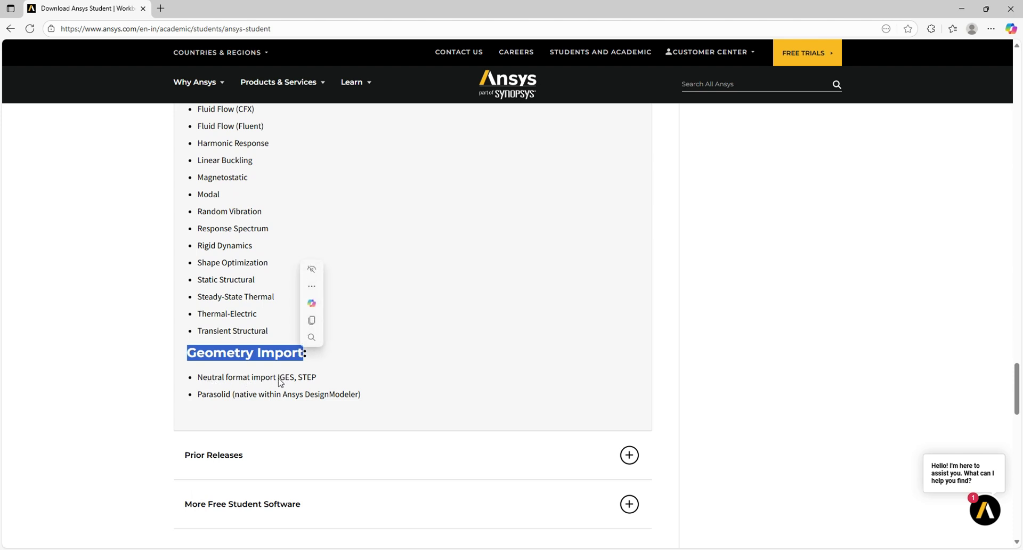
drag(277, 377, 317, 378)
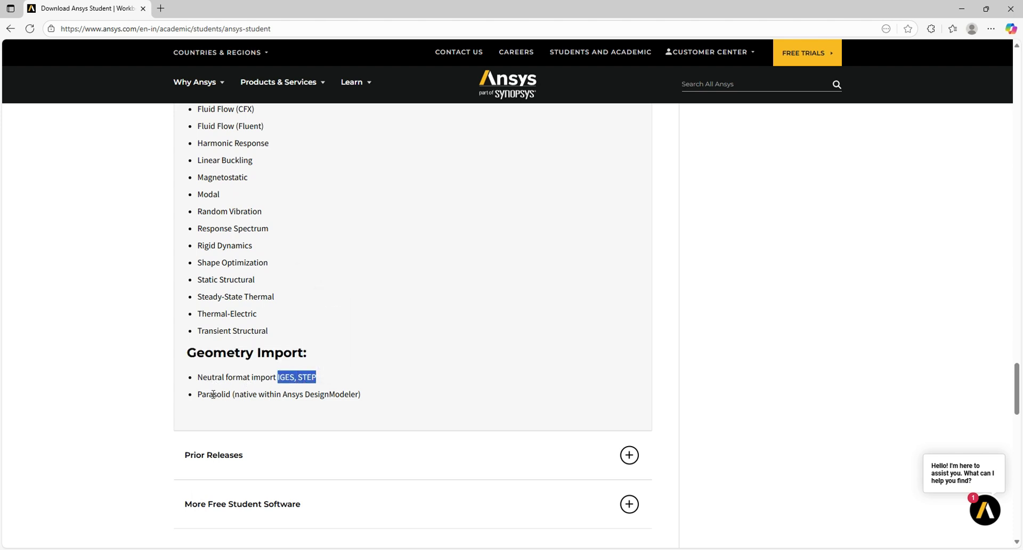
drag(210, 394, 377, 402)
click(369, 402)
scroll(315, 394, down, 1)
scroll(315, 393, up, 12)
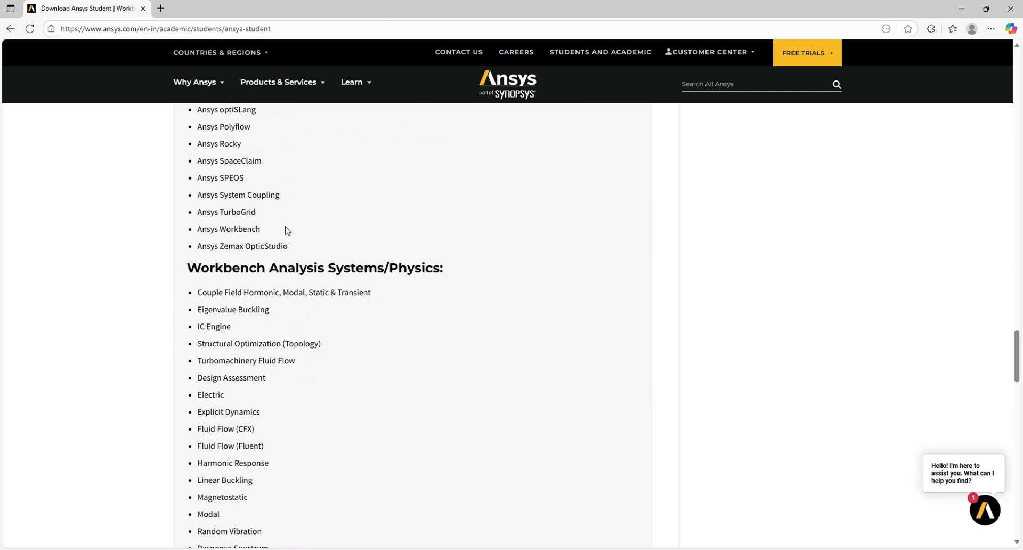
scroll(292, 228, up, 4)
click(290, 225)
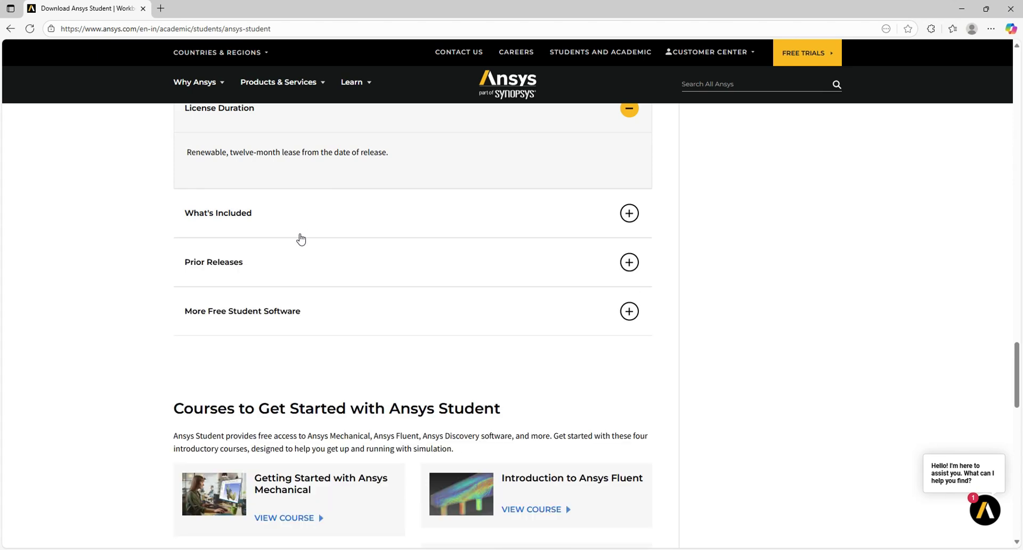
click(297, 266)
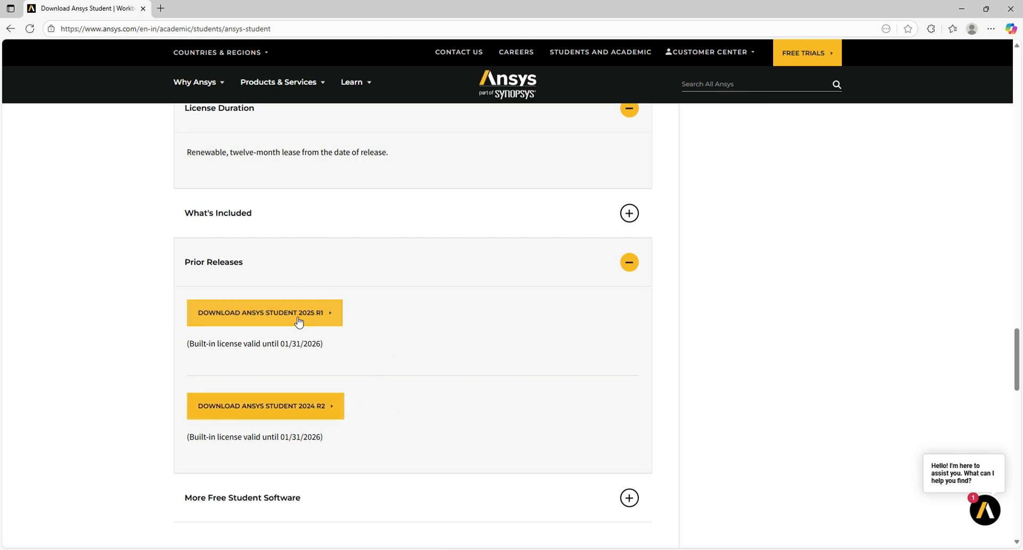
click(553, 261)
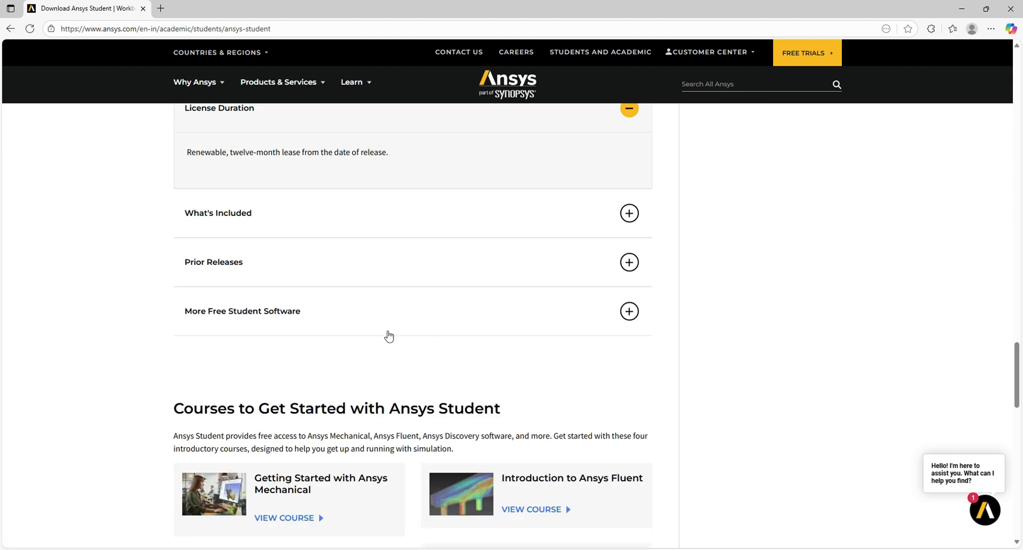
click(389, 317)
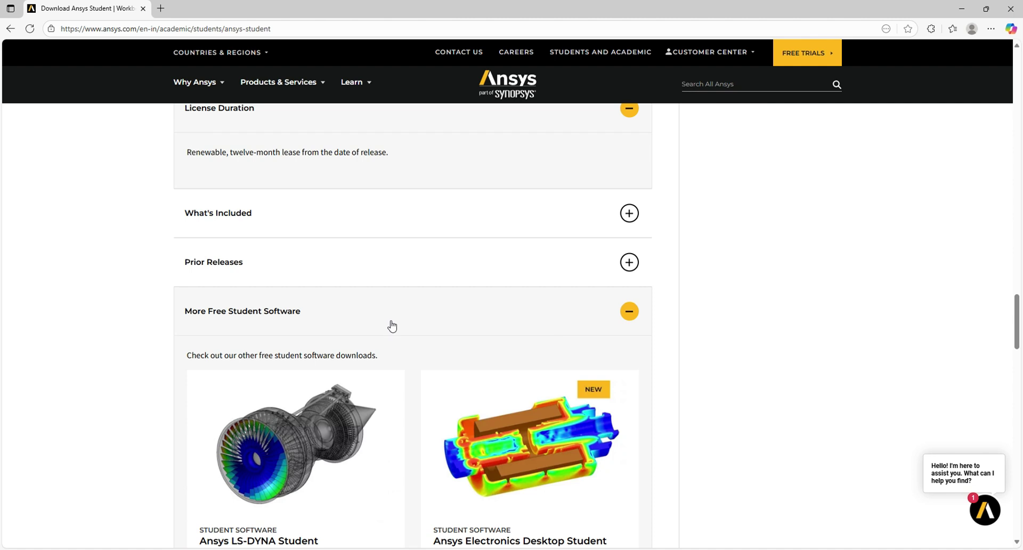
scroll(391, 325, down, 4)
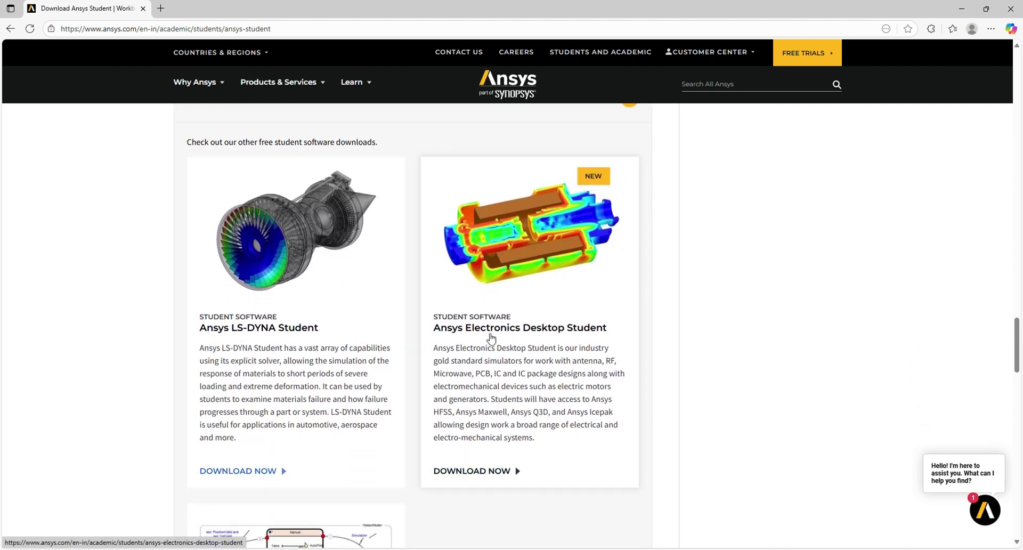
scroll(533, 338, down, 3)
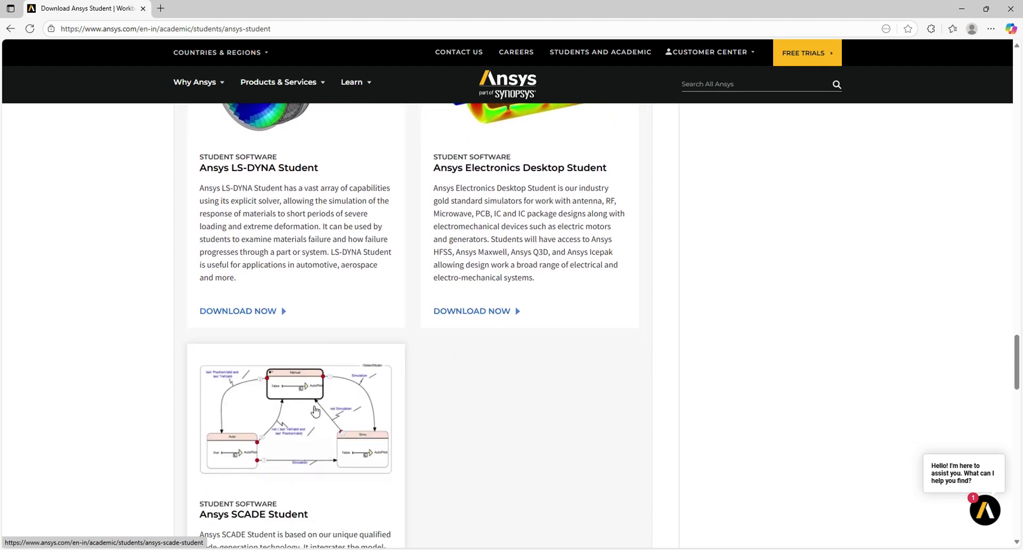
scroll(318, 433, down, 1)
scroll(347, 458, down, 1)
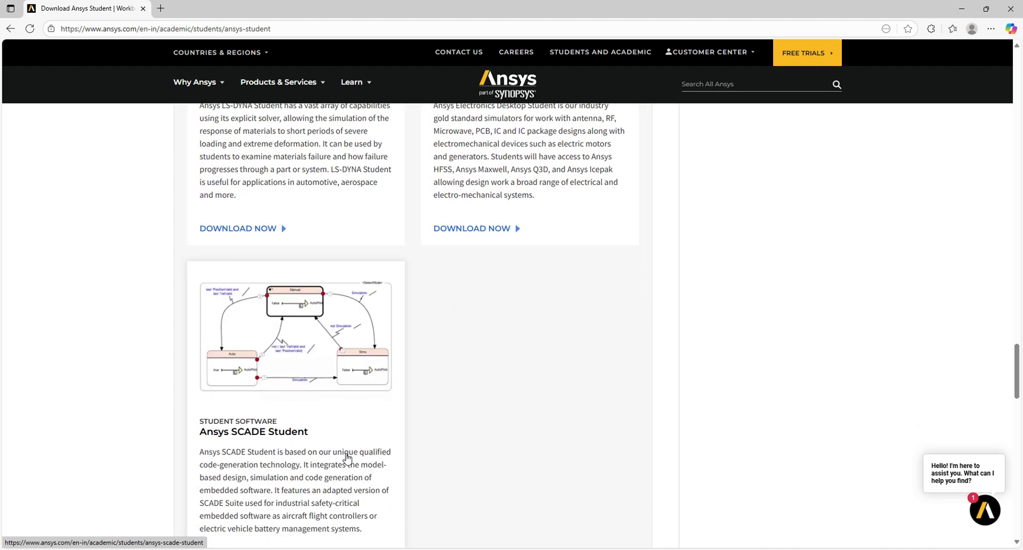
scroll(336, 437, down, 1)
scroll(328, 421, up, 5)
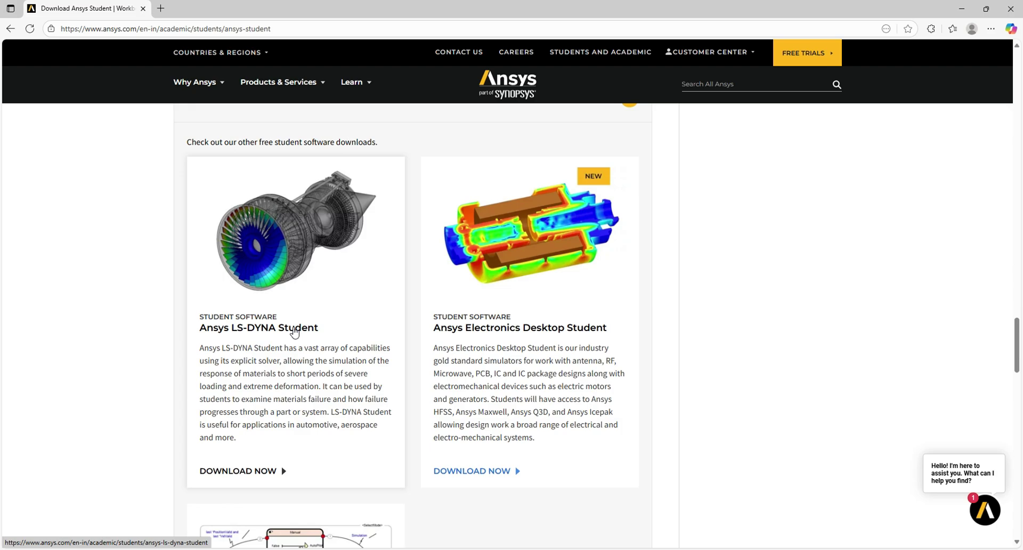
scroll(295, 331, up, 15)
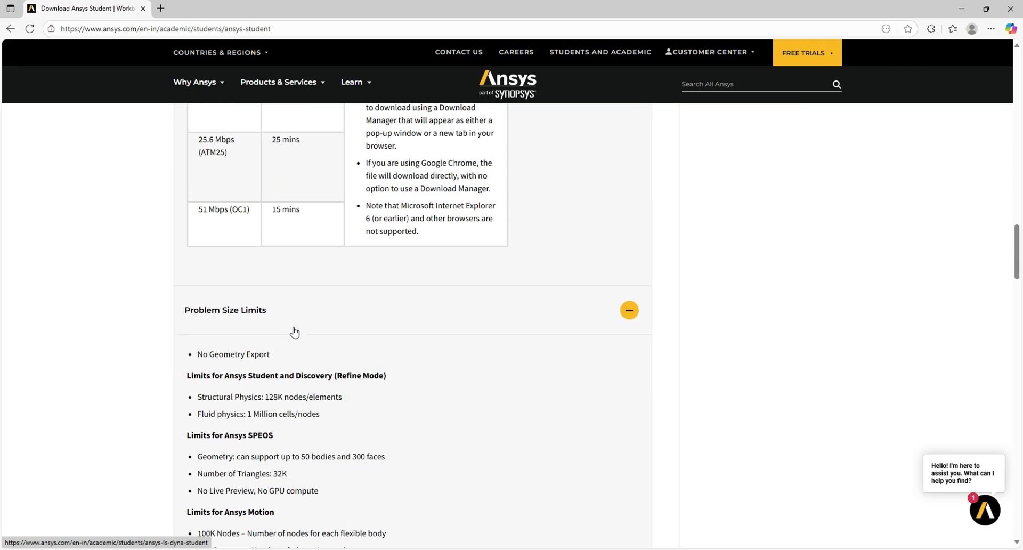
scroll(295, 332, up, 20)
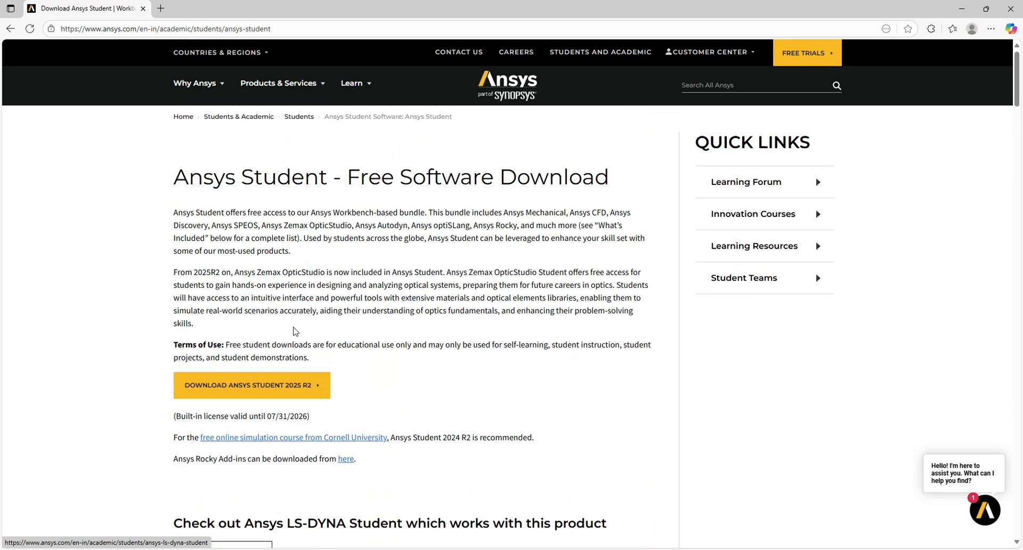
Step: Download ANSYSACADEMICSTUDENT_2025R2_WINX64.zip with the DOWNLOAD ANSYS STUDENT 2025 R2 button
scroll(297, 341, down, 1)
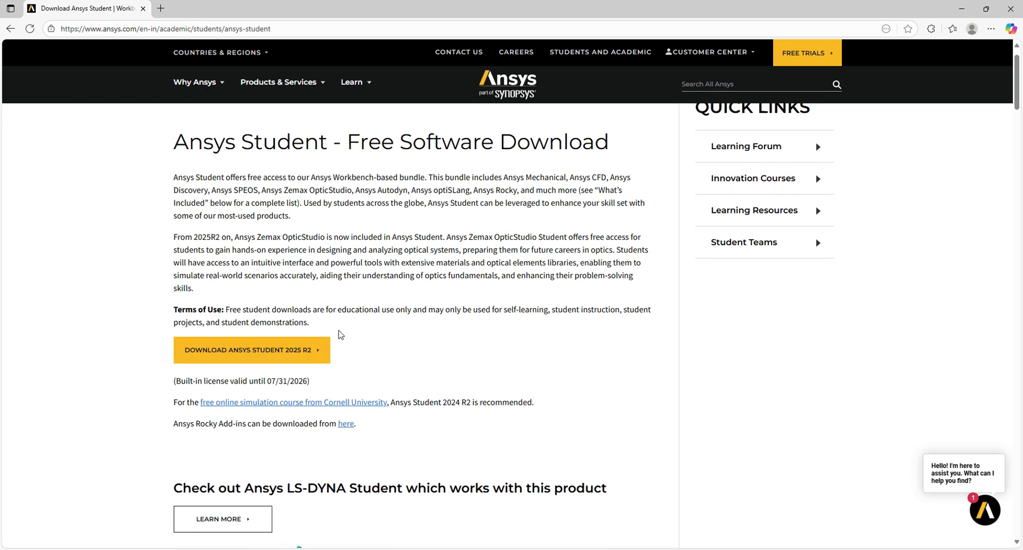
scroll(393, 340, down, 1)
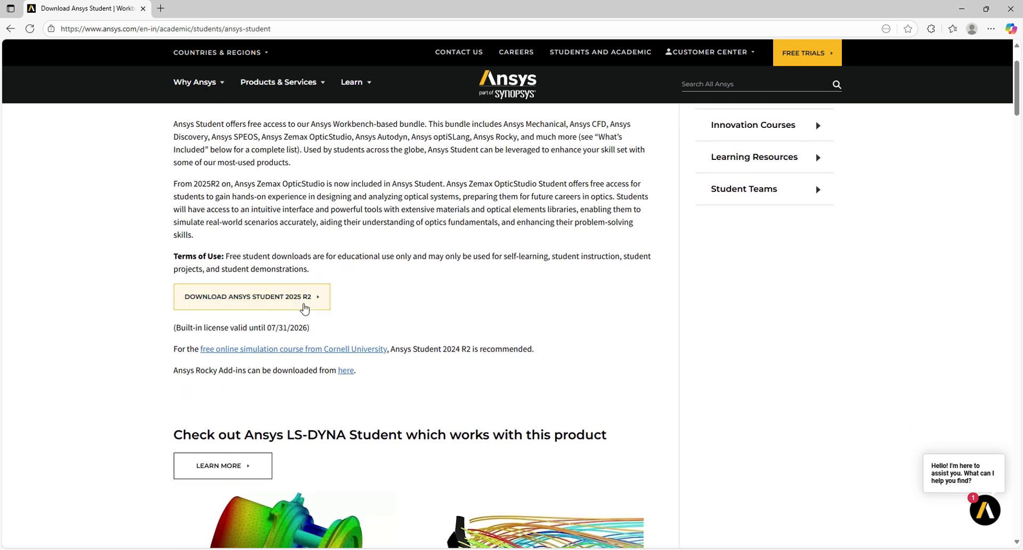
click(305, 308)
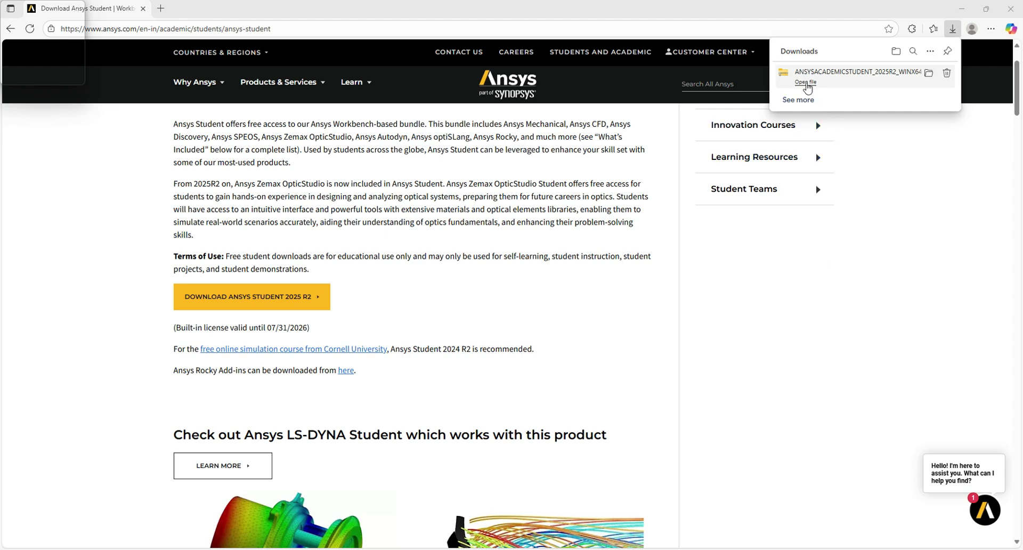
Step: Extract the downloaded Ansys zip in Downloads to the suggested destination
click(806, 84)
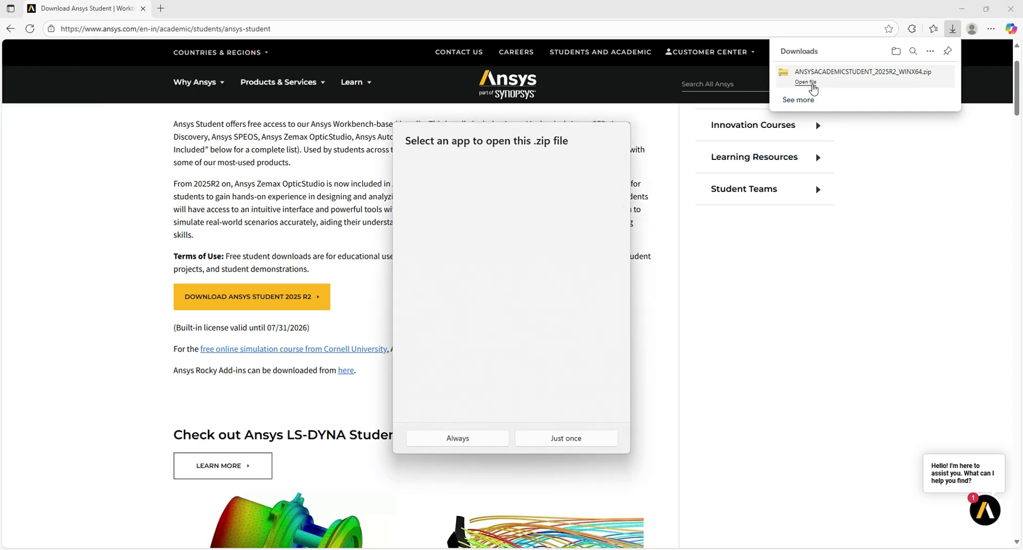
click(896, 51)
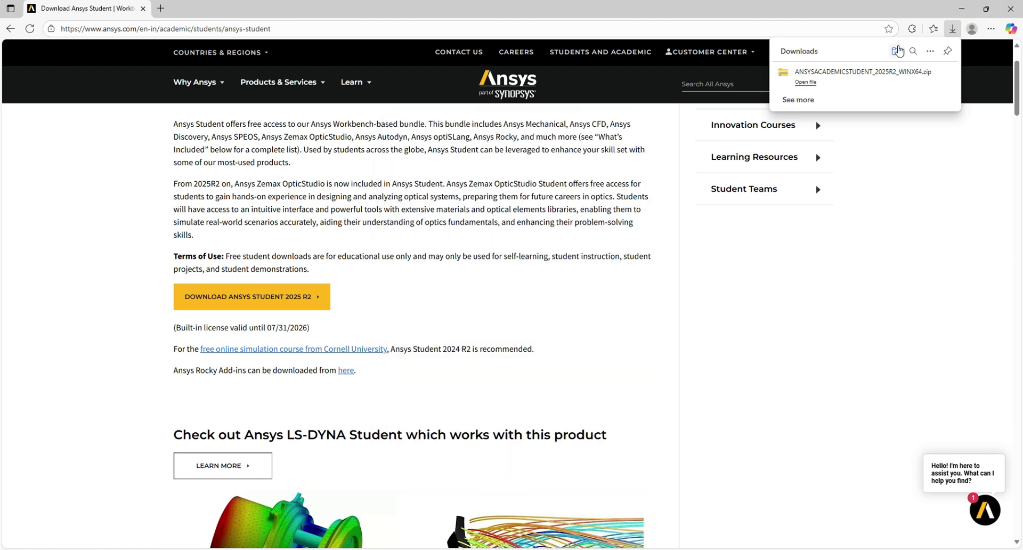
click(383, 141)
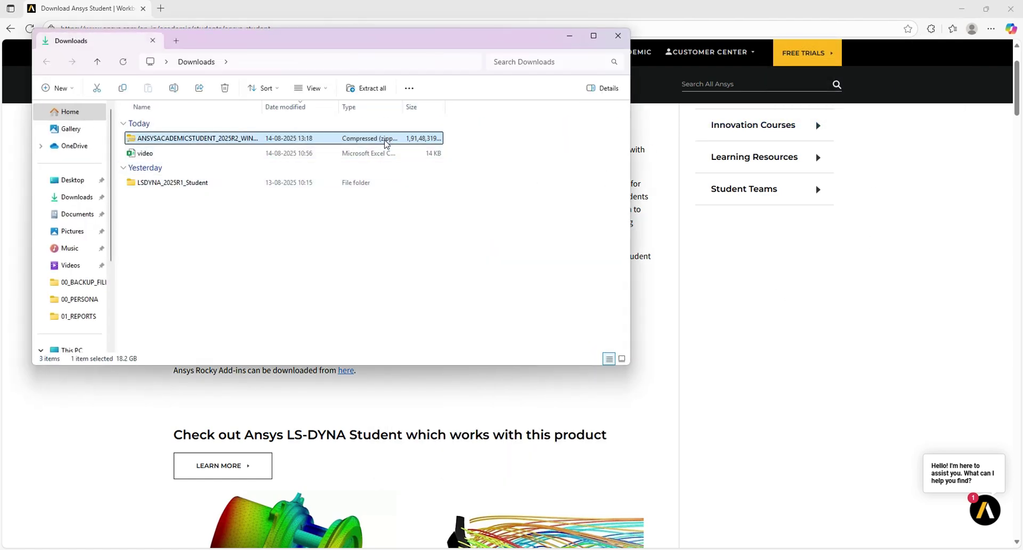
right_click(385, 142)
click(426, 284)
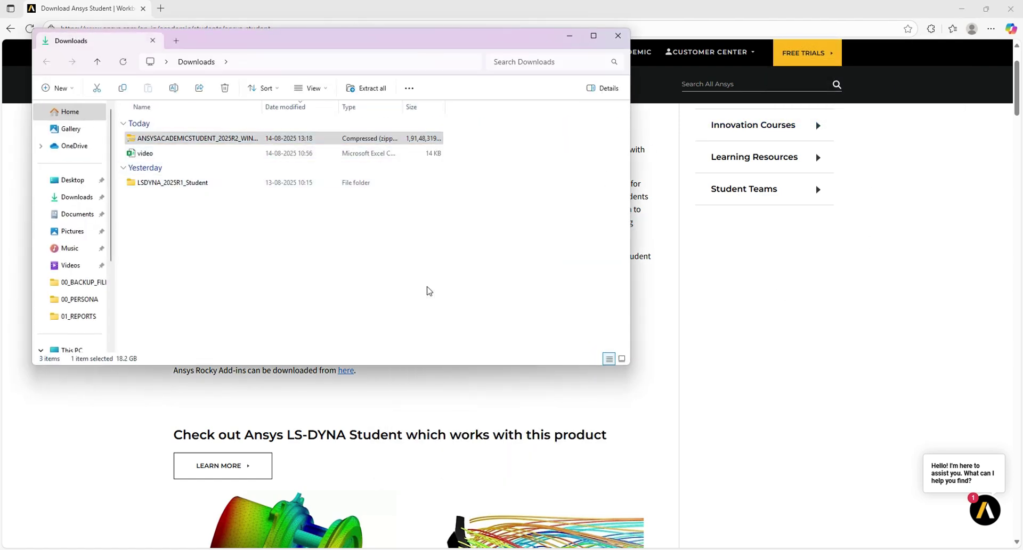
click(609, 383)
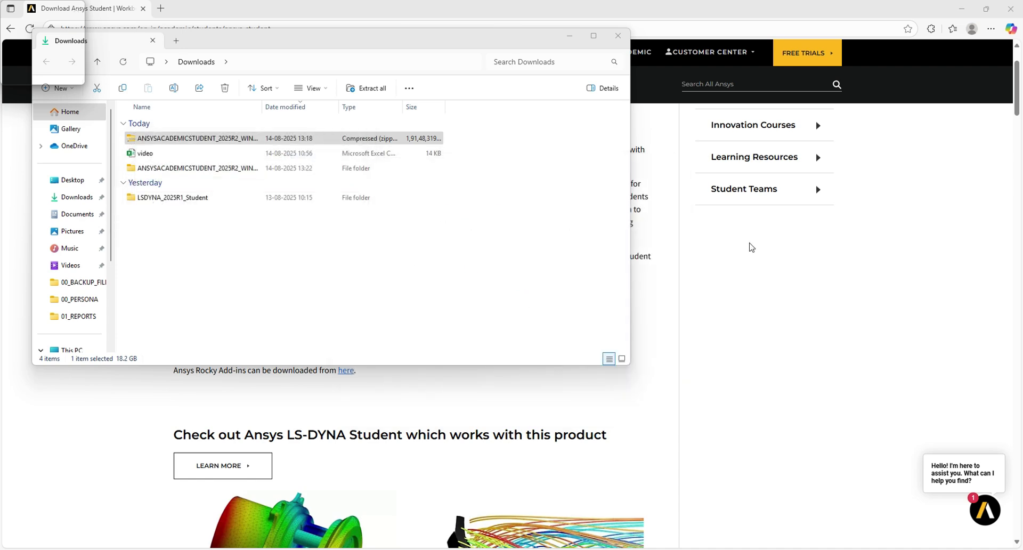
Step: Open the extracted ANSYSACADEMICSTUDENT_2025R2_WINX64 folders and run setup
click(603, 37)
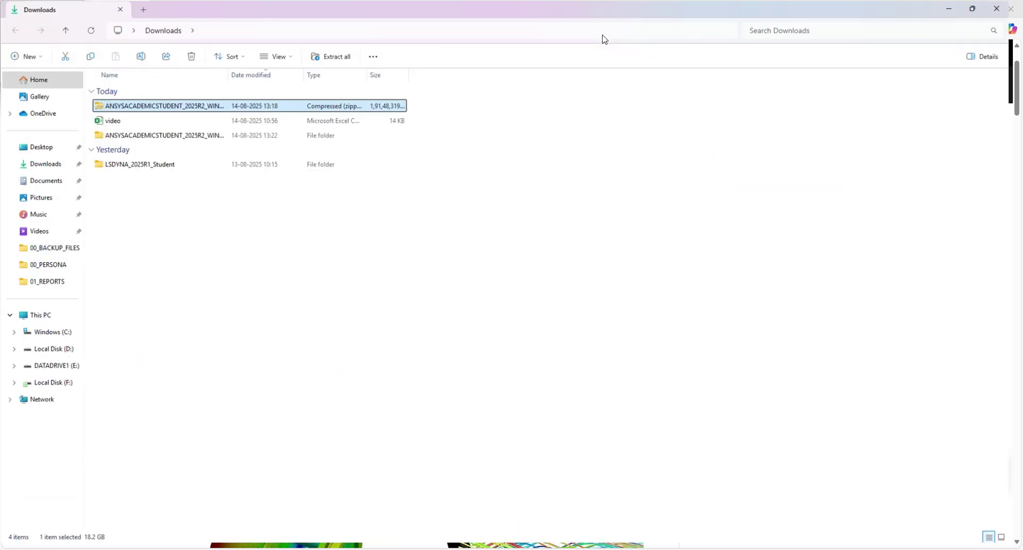
double_click(292, 139)
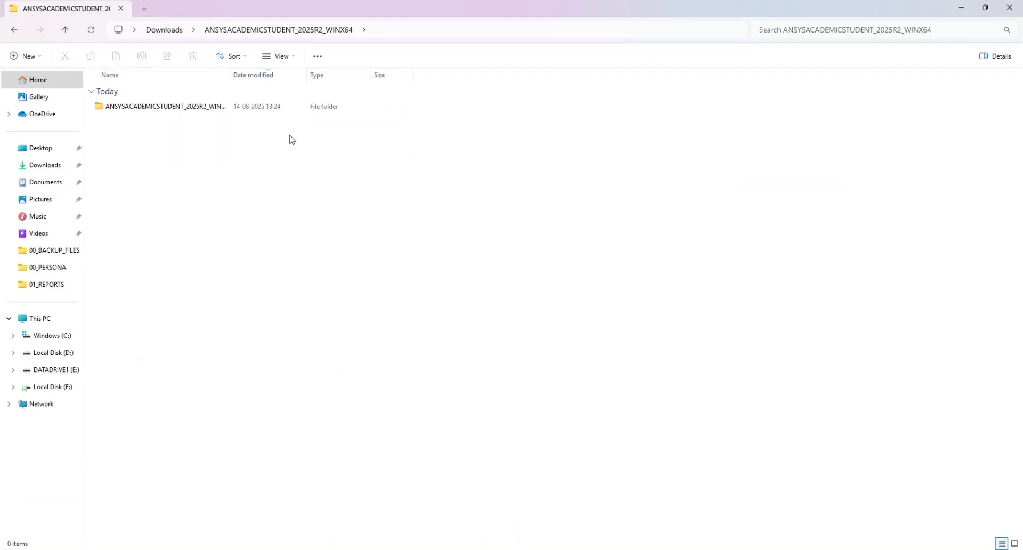
click(246, 113)
double_click(246, 113)
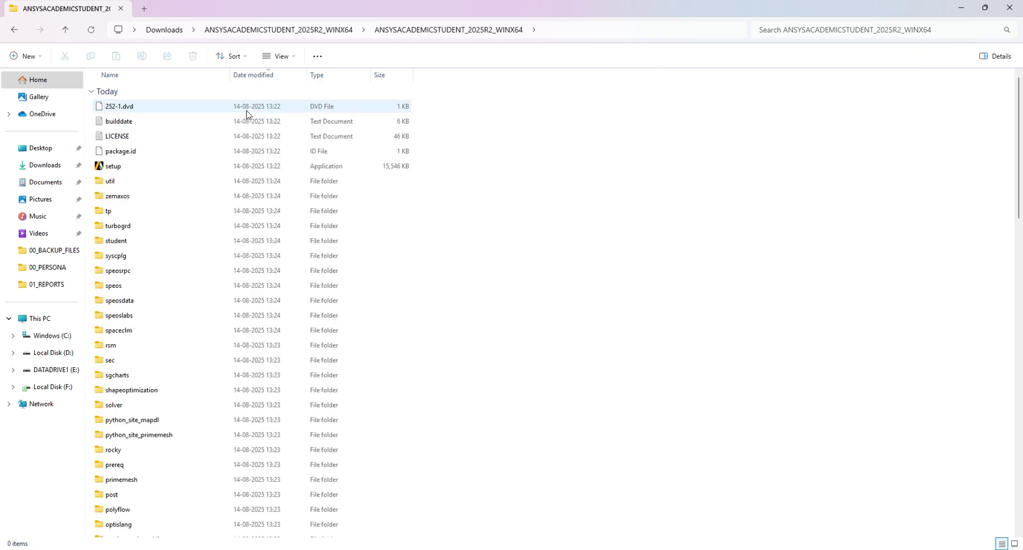
scroll(367, 190, down, 5)
scroll(345, 210, up, 5)
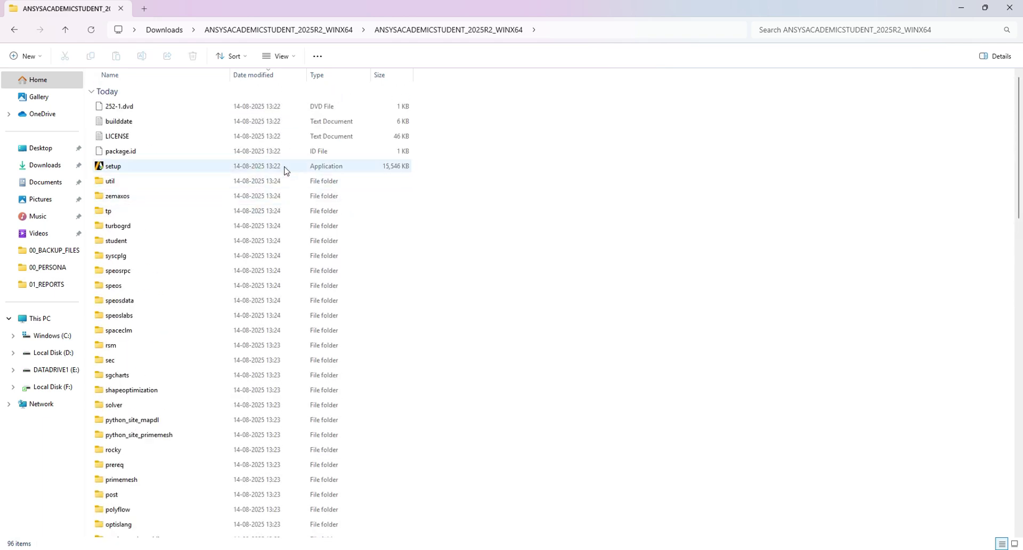
double_click(286, 168)
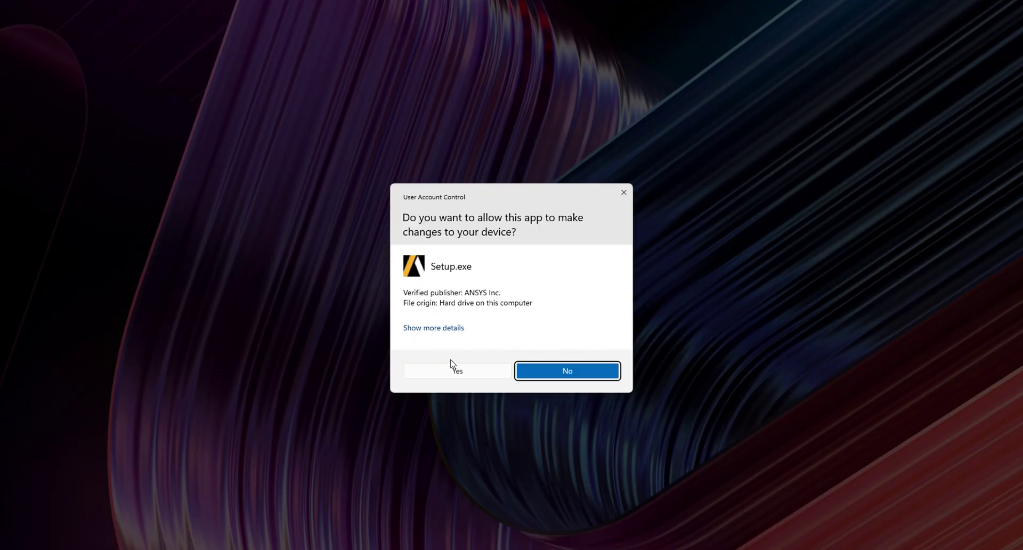
Step: Allow setup, agree to the license, and install to the default C:\Program Files\ANSYS Inc\ANSYS Student folder
click(452, 368)
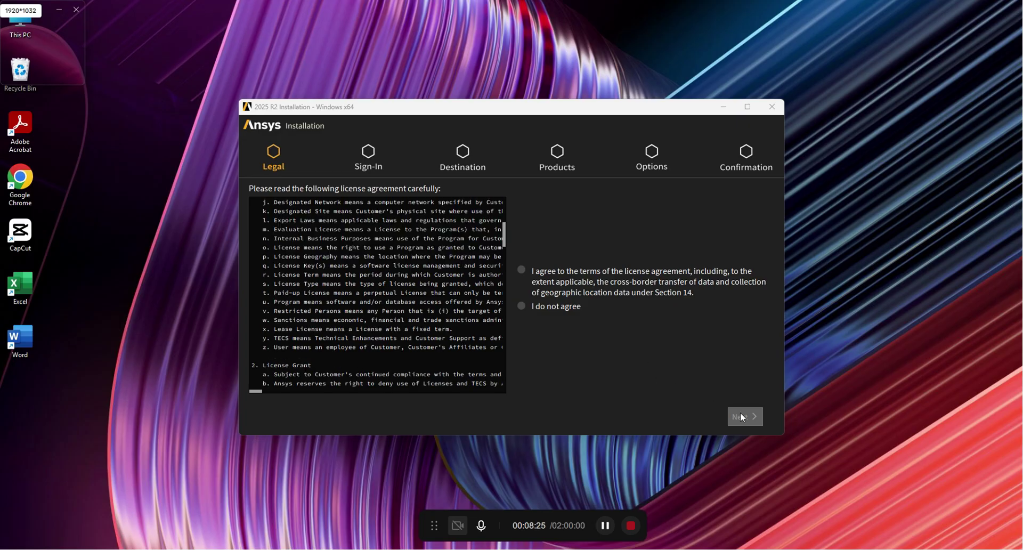
scroll(351, 333, down, 15)
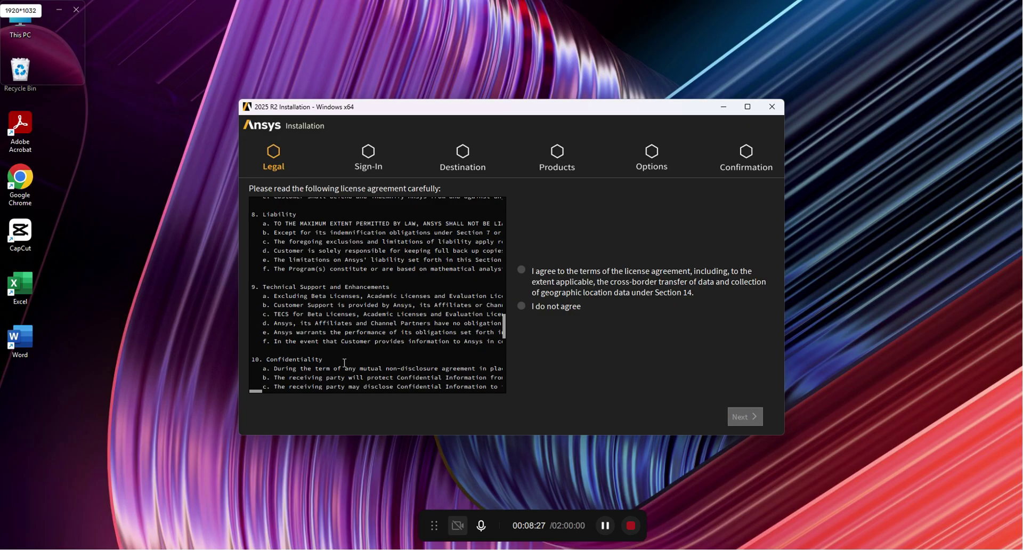
click(521, 270)
click(754, 418)
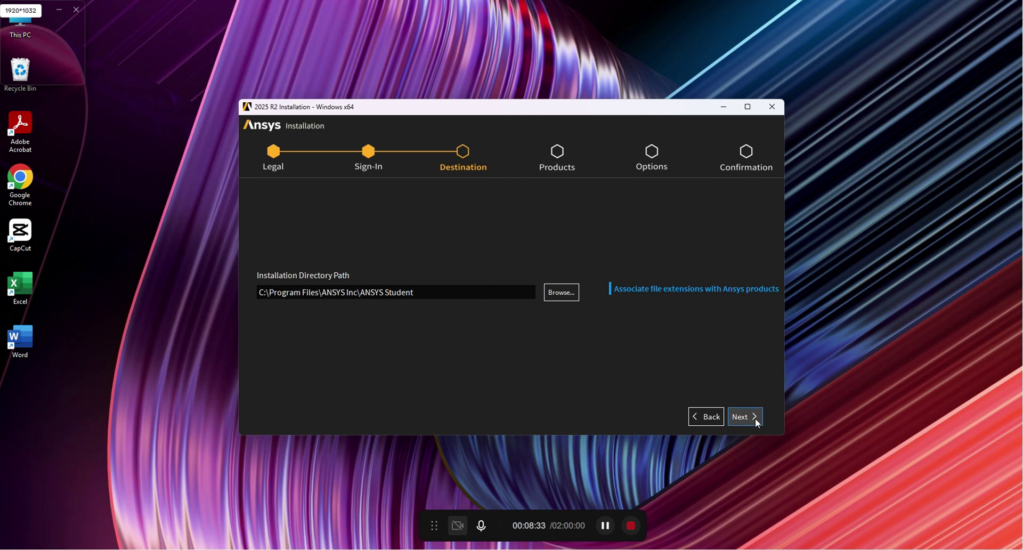
click(755, 418)
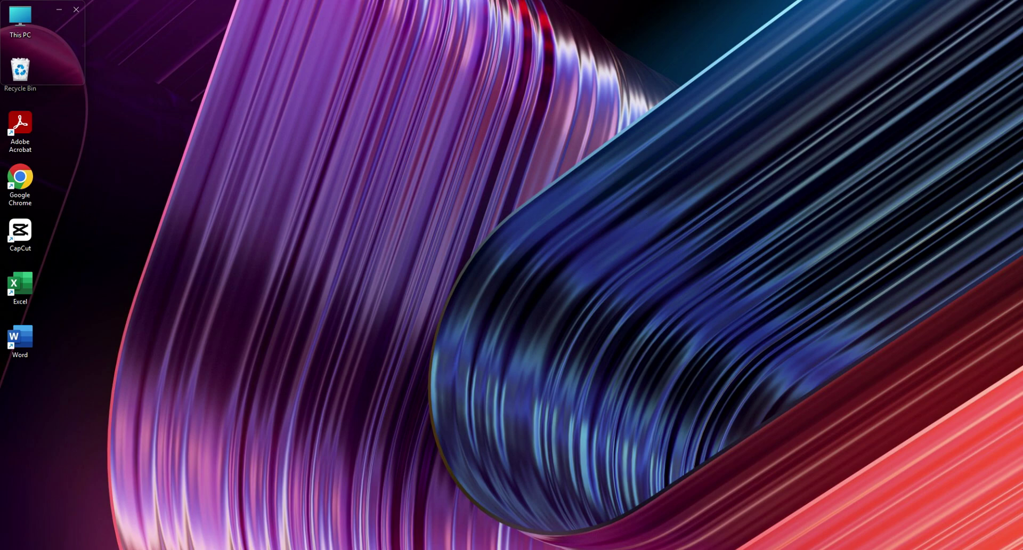
Step: Search the Start menu for 'WORK' and launch Workbench 2025 R2
key(super)
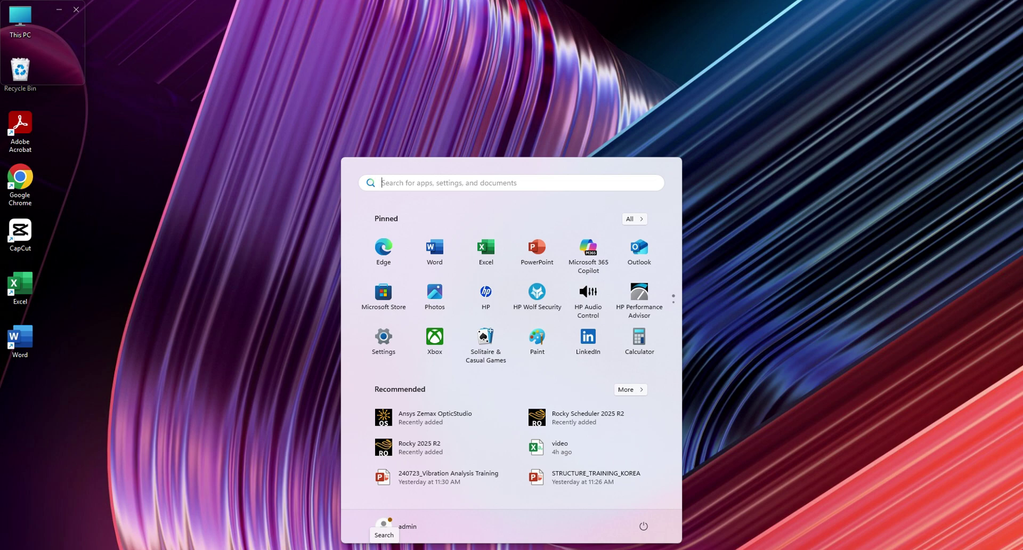
text(WORK)
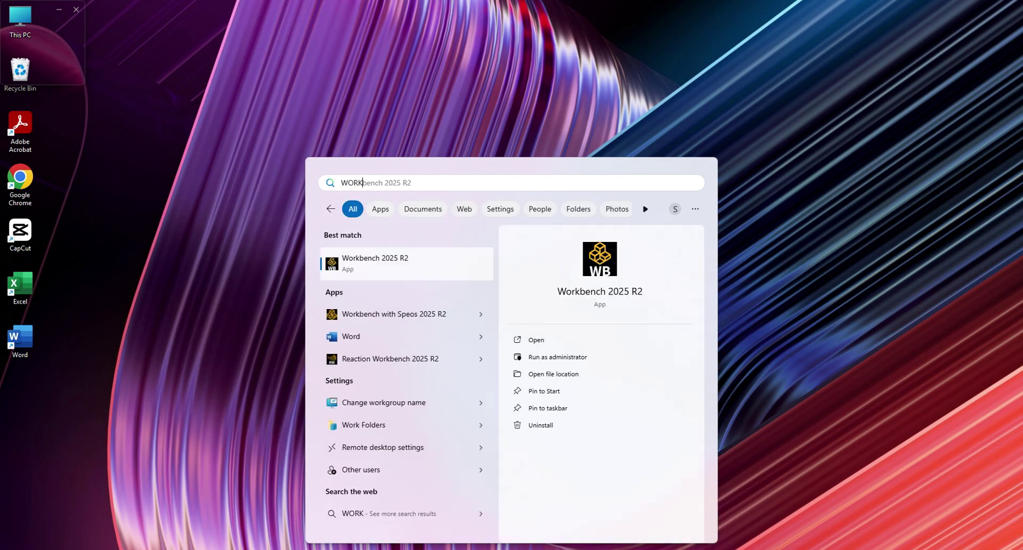
key(Return)
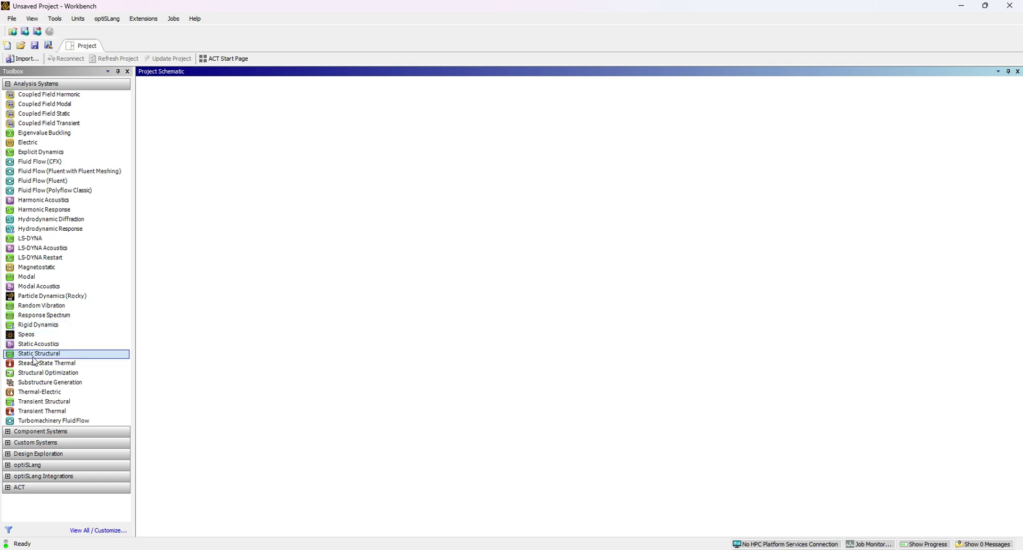
Step: Drag Static Structural into the Project Schematic, inspect the Geometry cell's menu, then minimize Workbench
drag(37, 355, 218, 140)
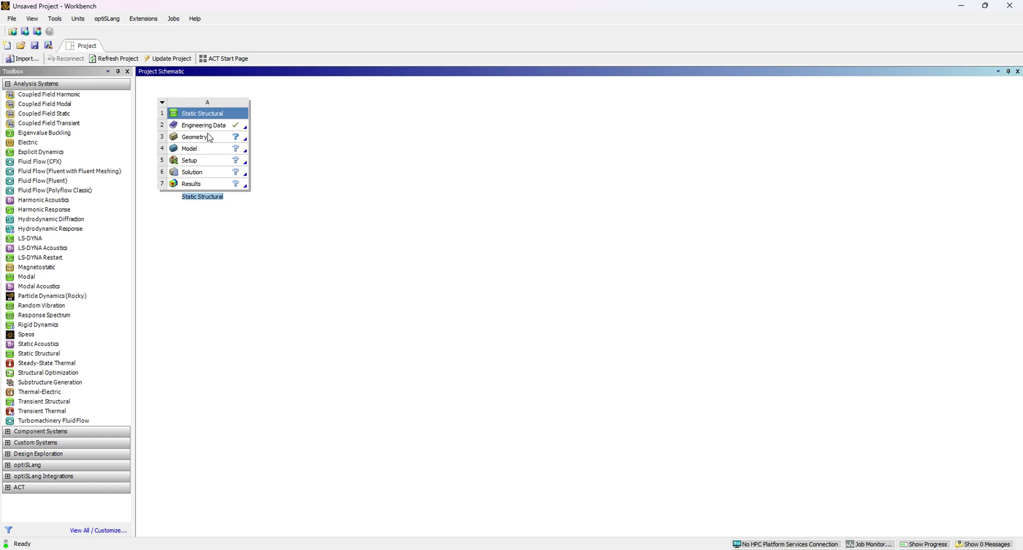
click(210, 138)
right_click(210, 137)
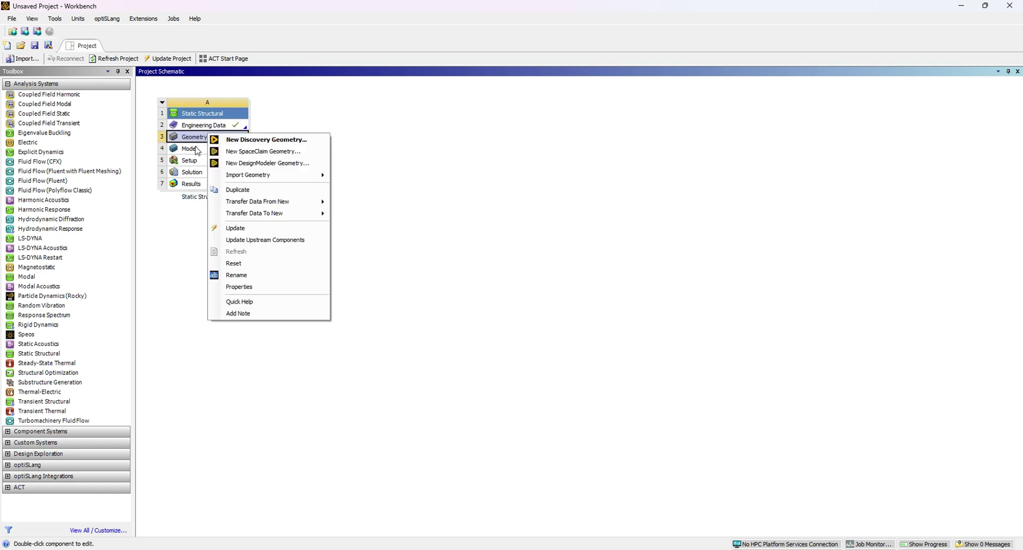
click(196, 149)
right_click(197, 139)
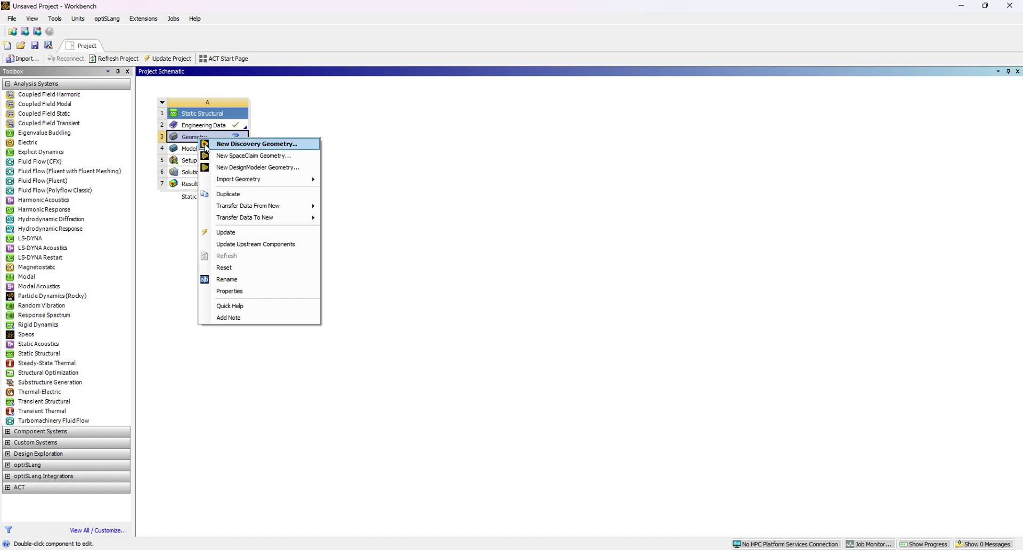
click(186, 154)
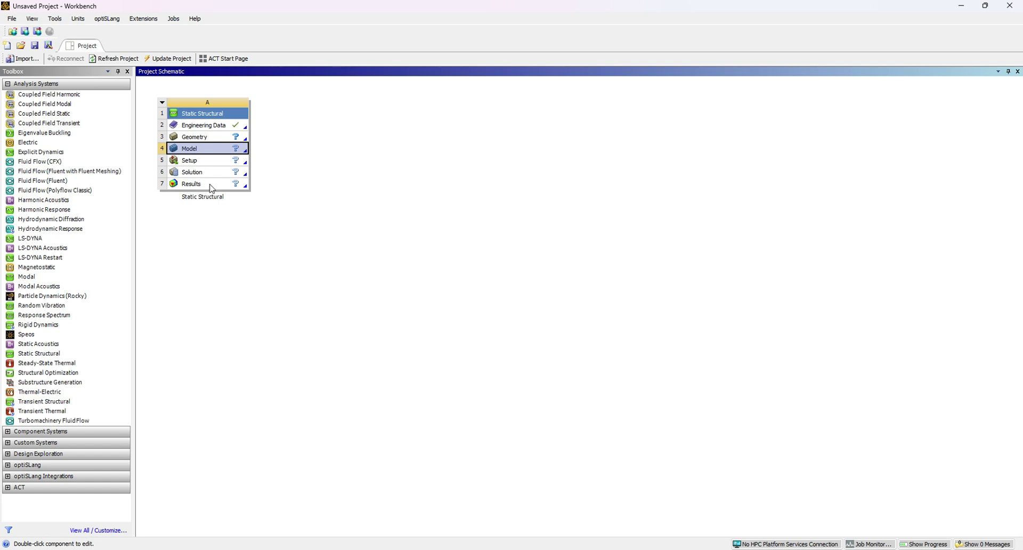
click(327, 203)
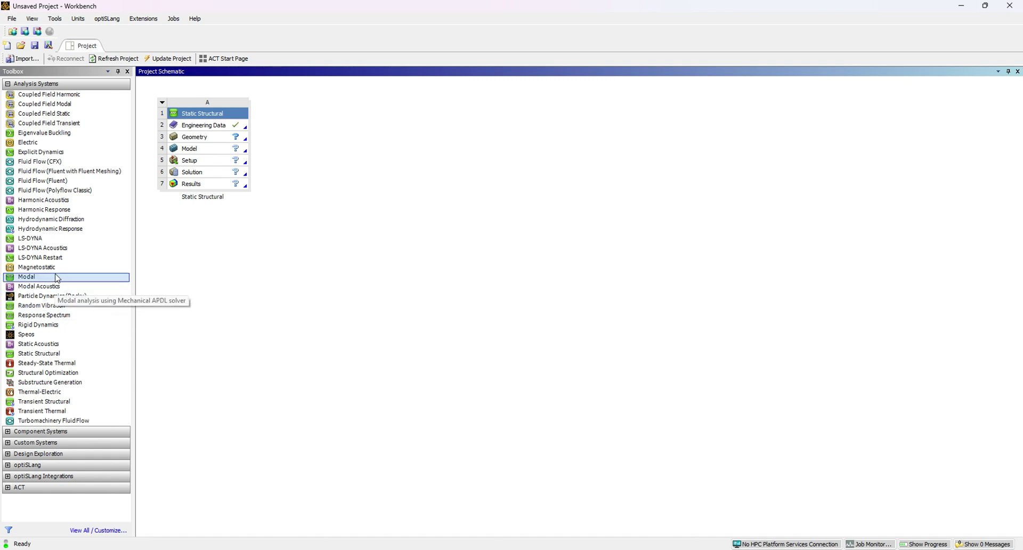
click(25, 423)
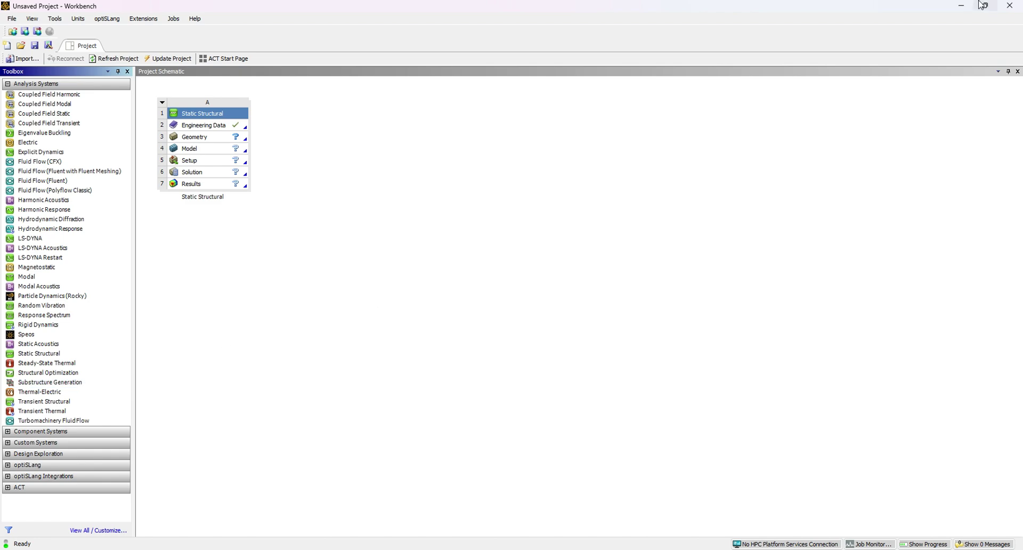
click(961, 5)
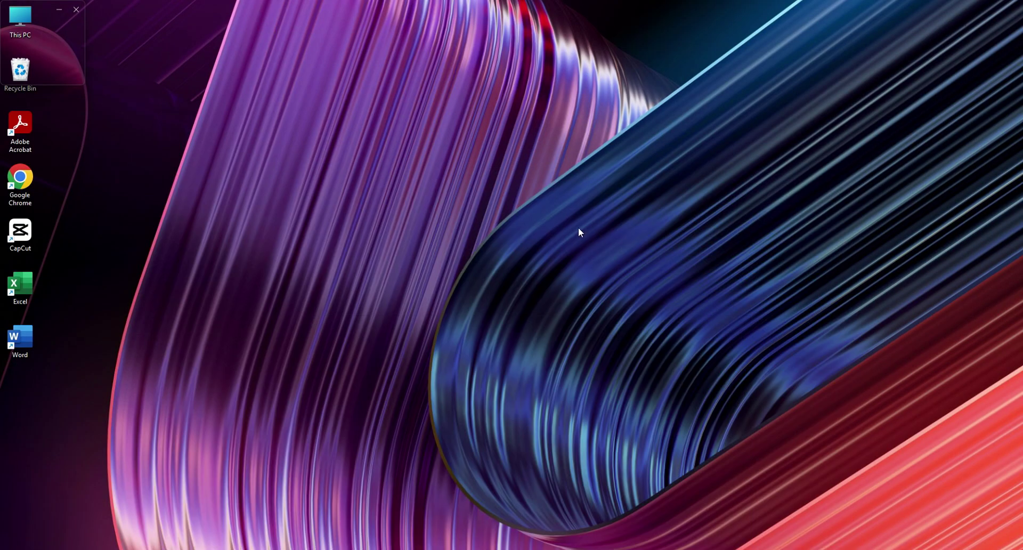